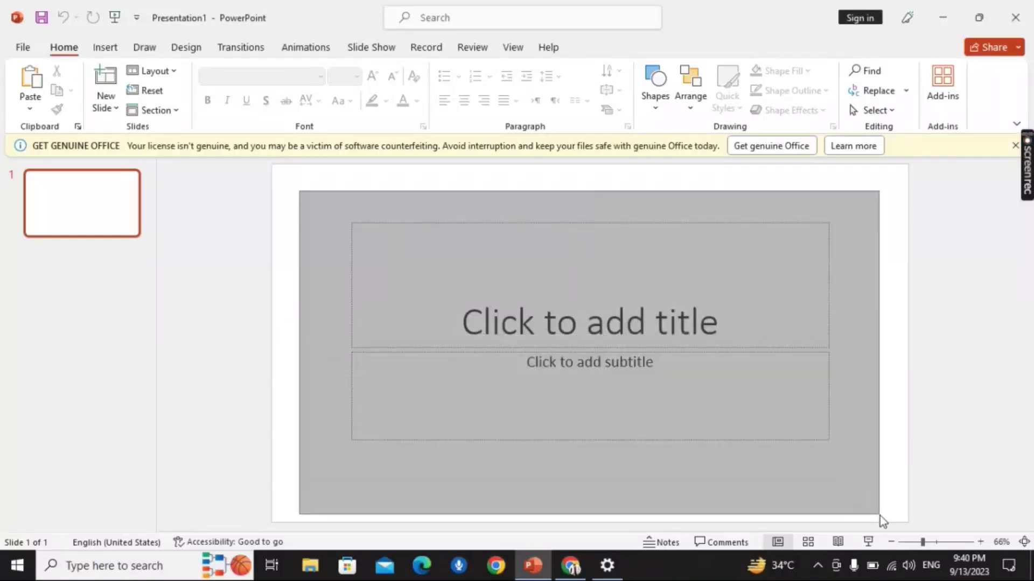
# Clear both slide placeholders, dismiss the Get Genuine Office warning, and switch to Insert
pyautogui.hotkey('ctrl', 'a')
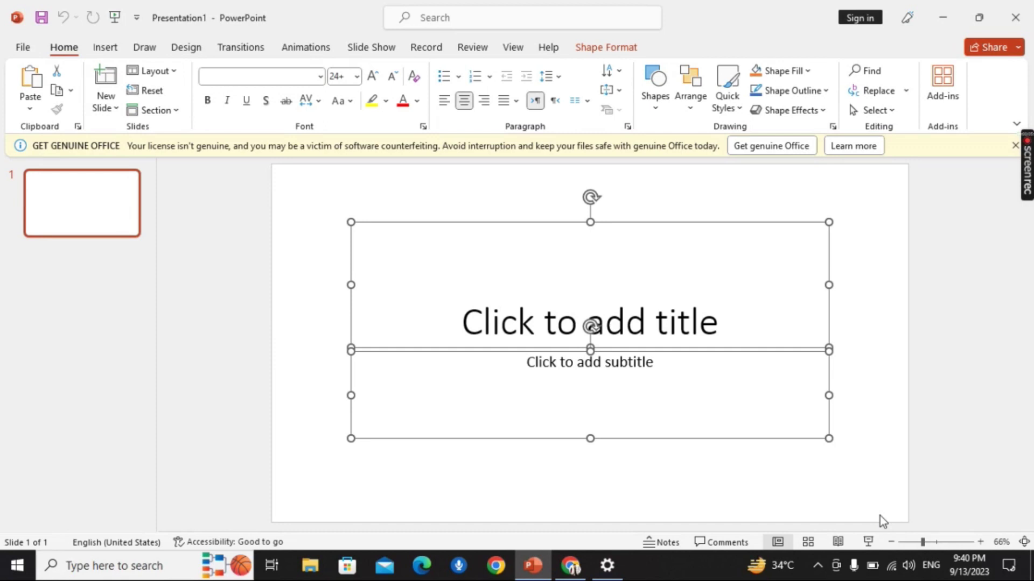
pyautogui.press('Delete')
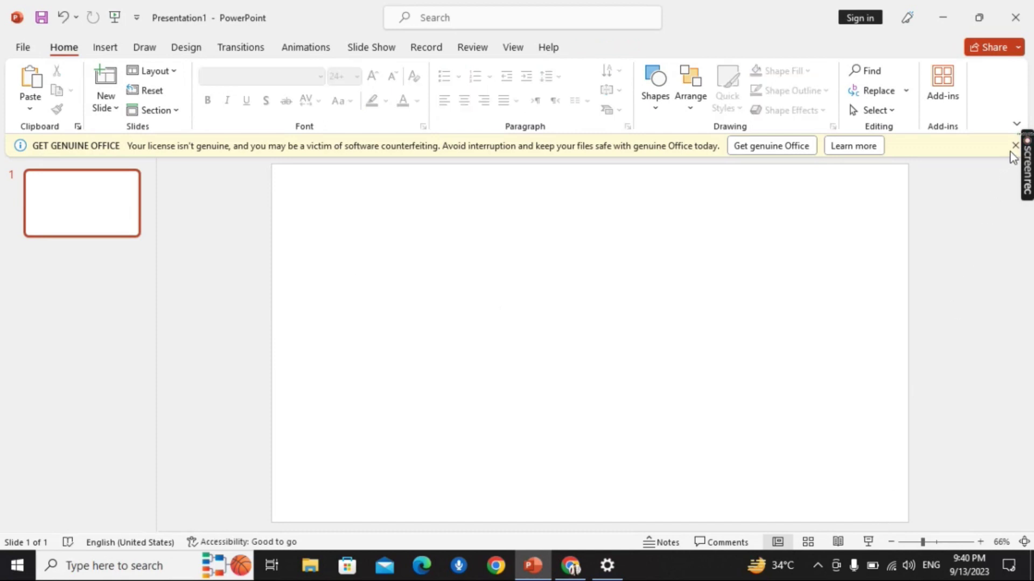
pyautogui.click(1015, 146)
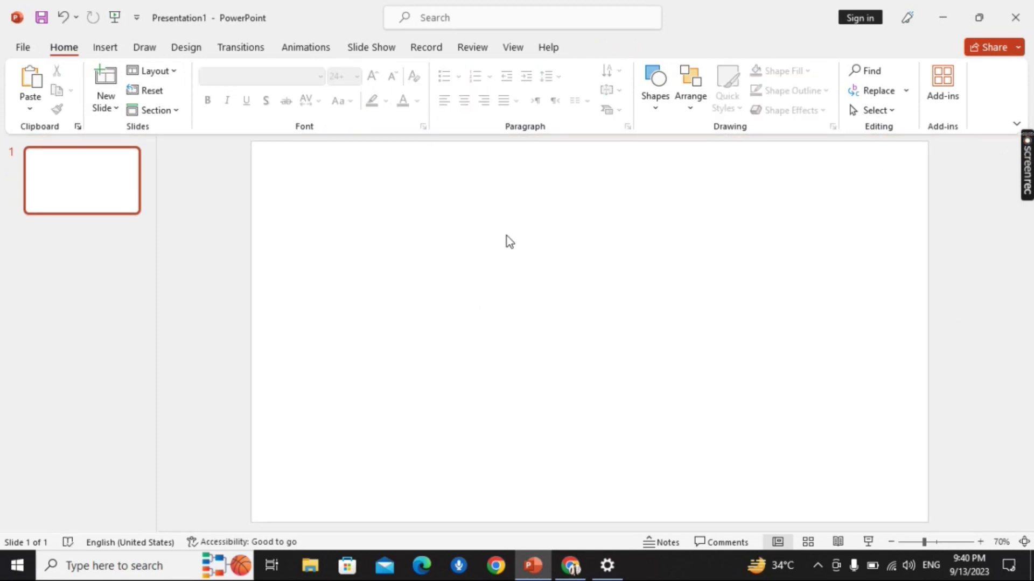
pyautogui.click(113, 49)
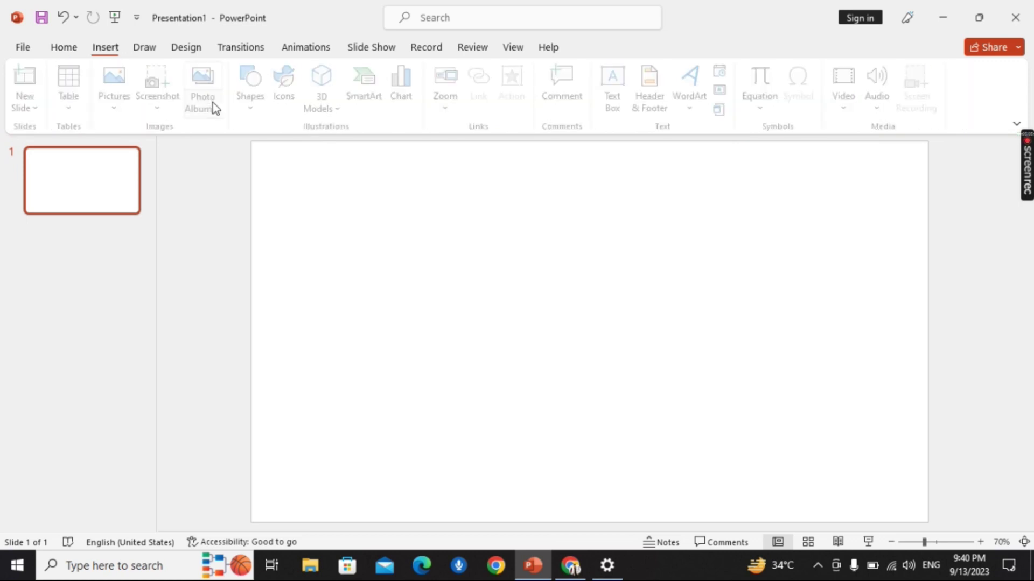
# Draw a tall 4.7" by 0.87" rounded rectangle on the left with fully rounded ends
pyautogui.click(248, 108)
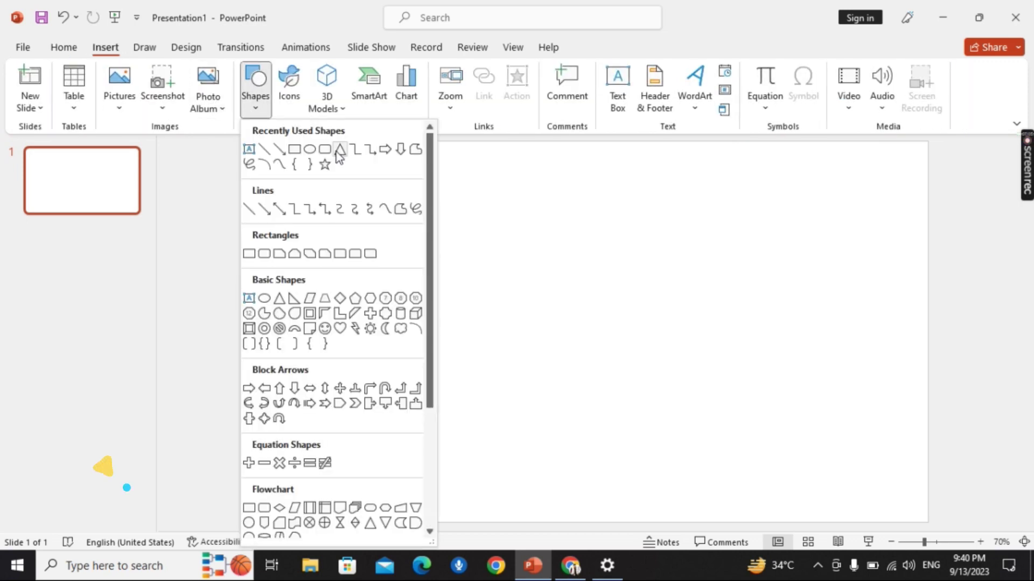
pyautogui.click(264, 253)
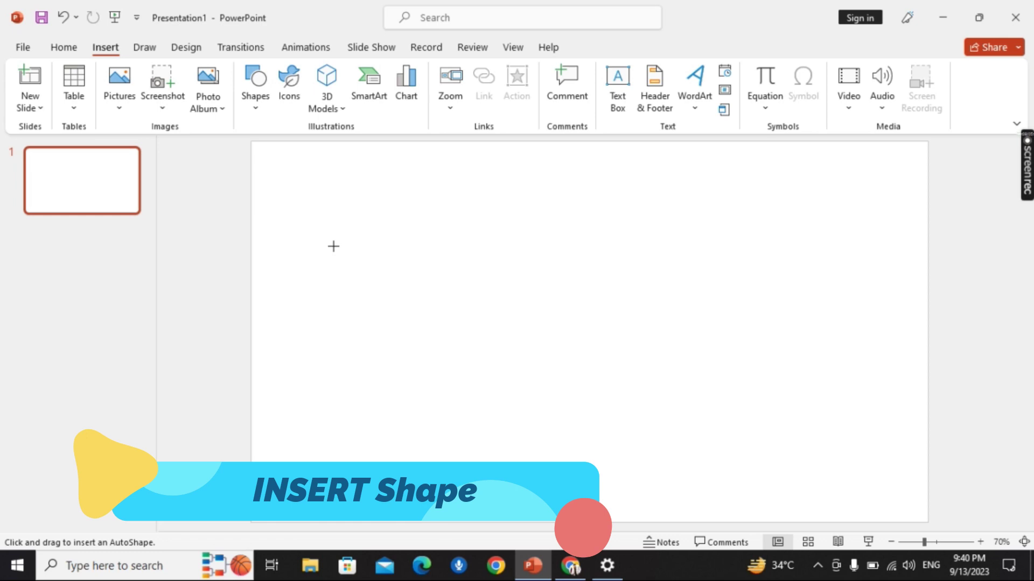
pyautogui.moveTo(322, 217); pyautogui.dragTo(404, 299)
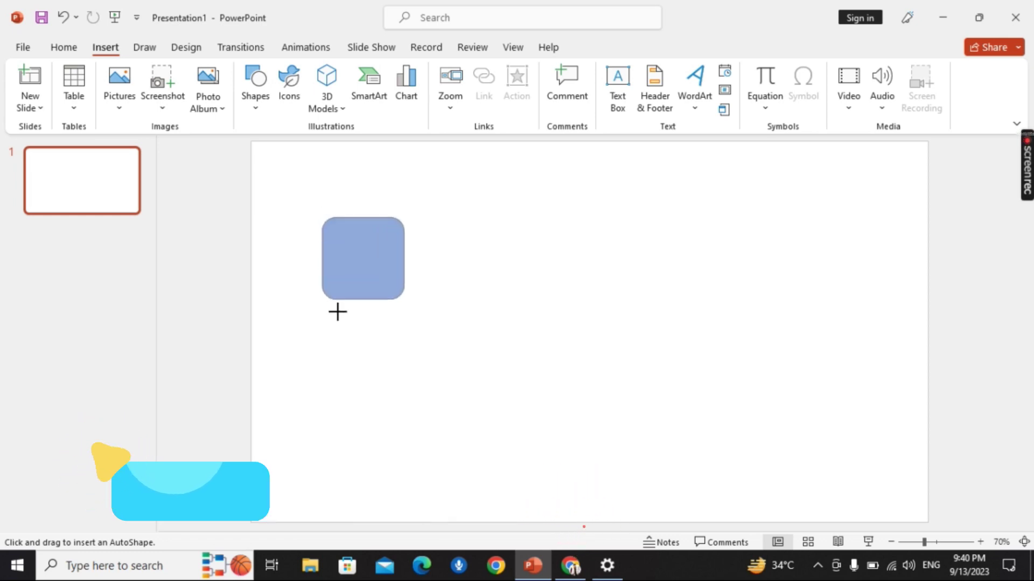
pyautogui.moveTo(338, 312)
pyautogui.mouseDown()
pyautogui.moveTo(357, 461)
pyautogui.moveTo(366, 456)
pyautogui.mouseUp()
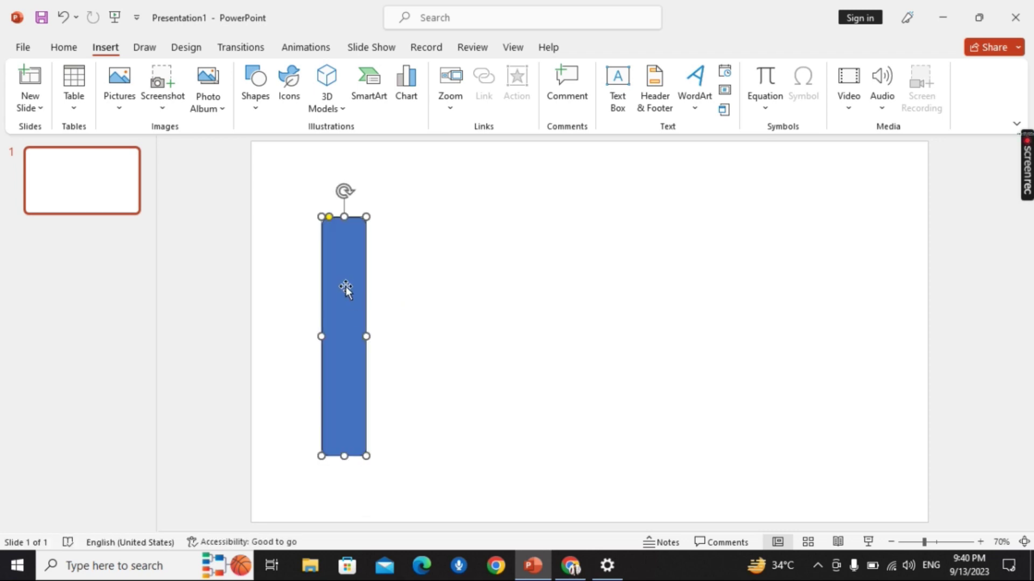
pyautogui.moveTo(329, 217); pyautogui.dragTo(358, 216)
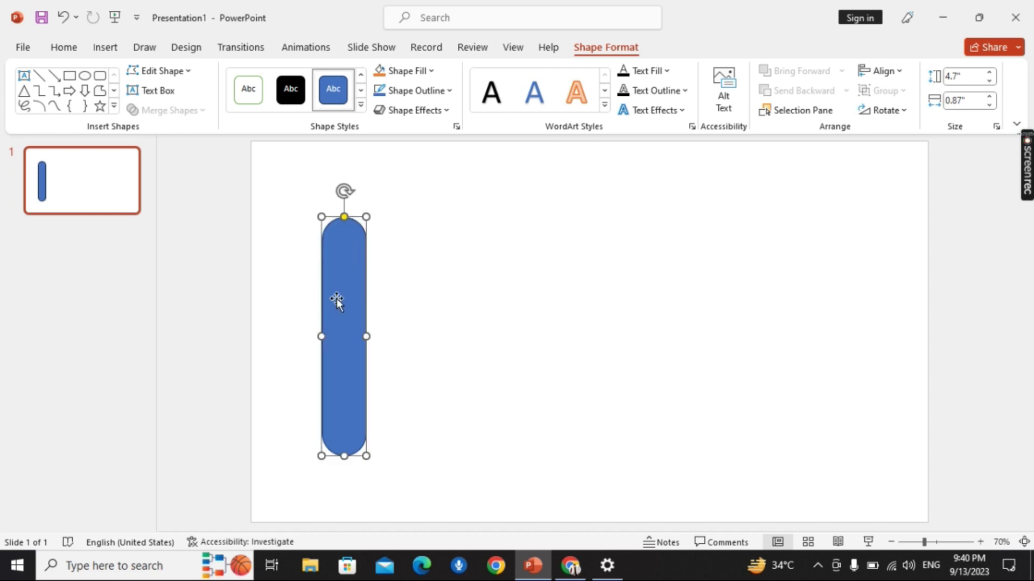
pyautogui.moveTo(337, 299); pyautogui.dragTo(336, 317)
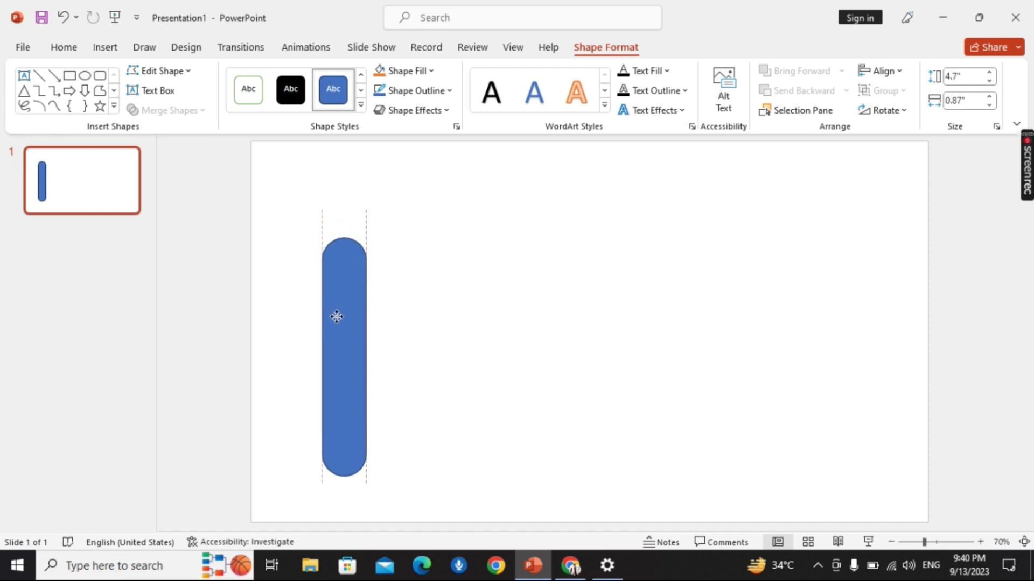
pyautogui.moveTo(336, 317); pyautogui.dragTo(337, 292)
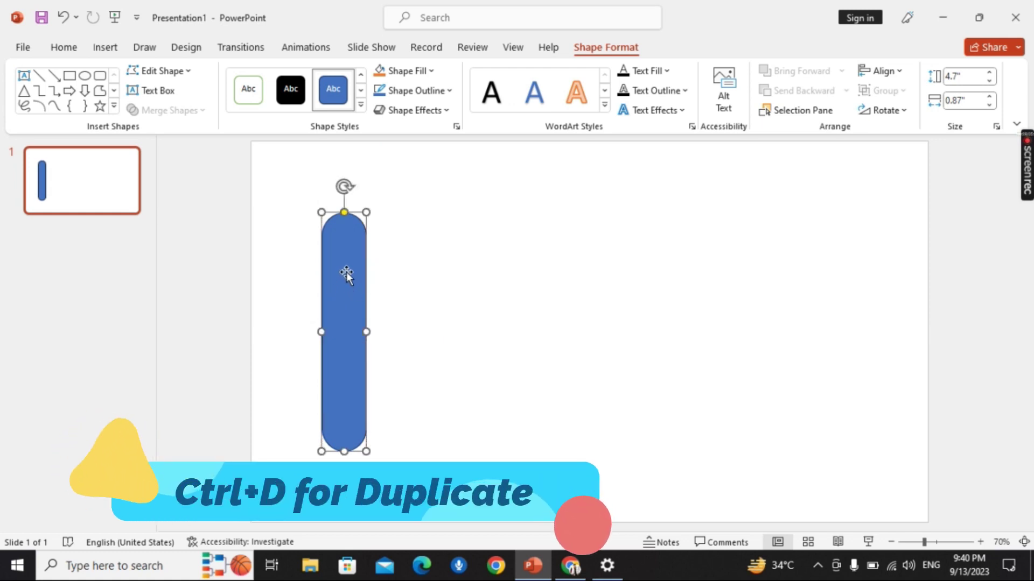
# Duplicate the bar, shorten the copy, then duplicate the pair to make four touching bars
pyautogui.hotkey('ctrl', 'd')
pyautogui.moveTo(347, 272); pyautogui.dragTo(385, 266)
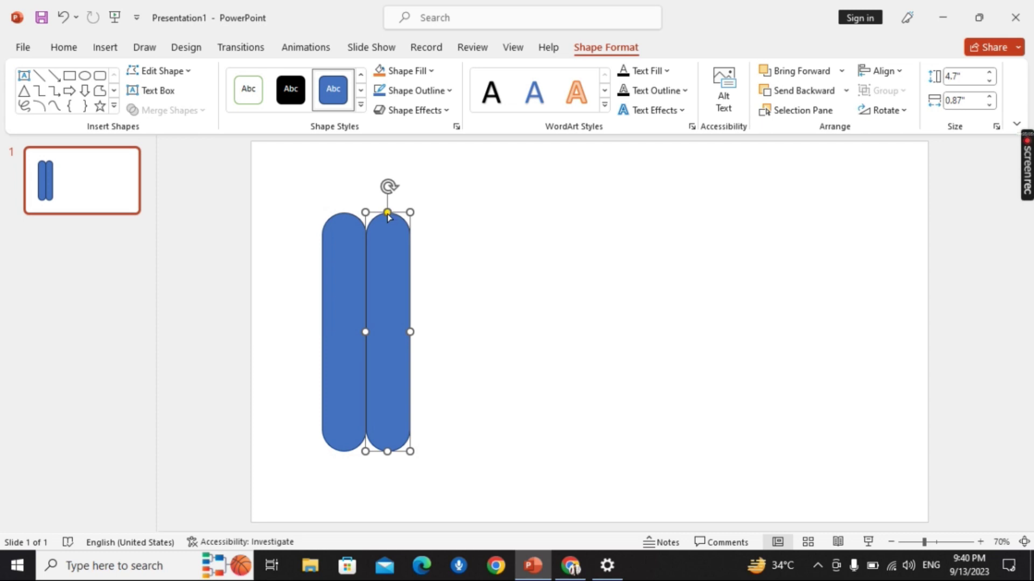
pyautogui.moveTo(388, 451); pyautogui.dragTo(387, 409)
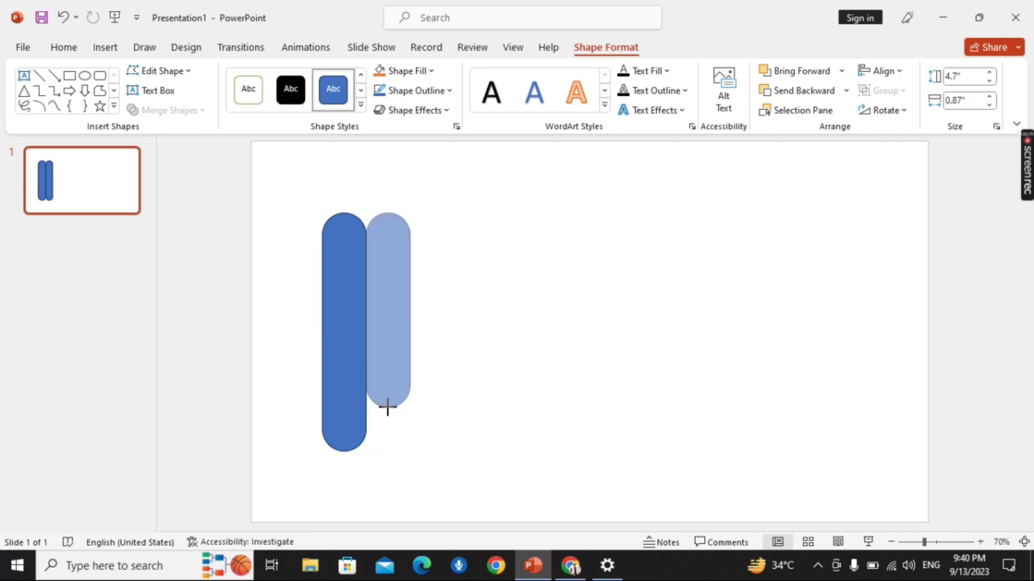
pyautogui.moveTo(397, 288)
pyautogui.mouseDown()
pyautogui.moveTo(398, 310)
pyautogui.moveTo(397, 300)
pyautogui.mouseUp()
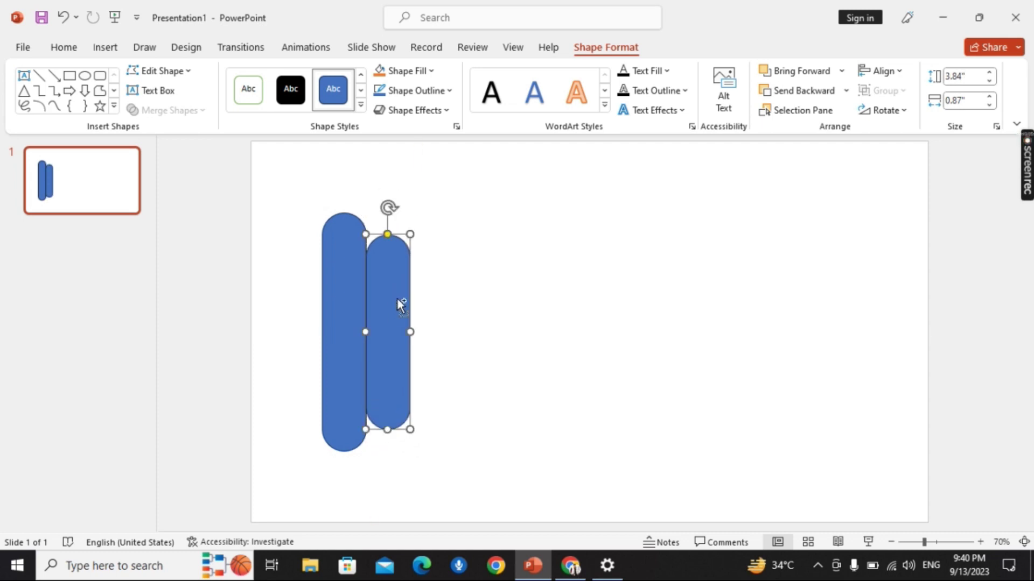
pyautogui.click(347, 308)
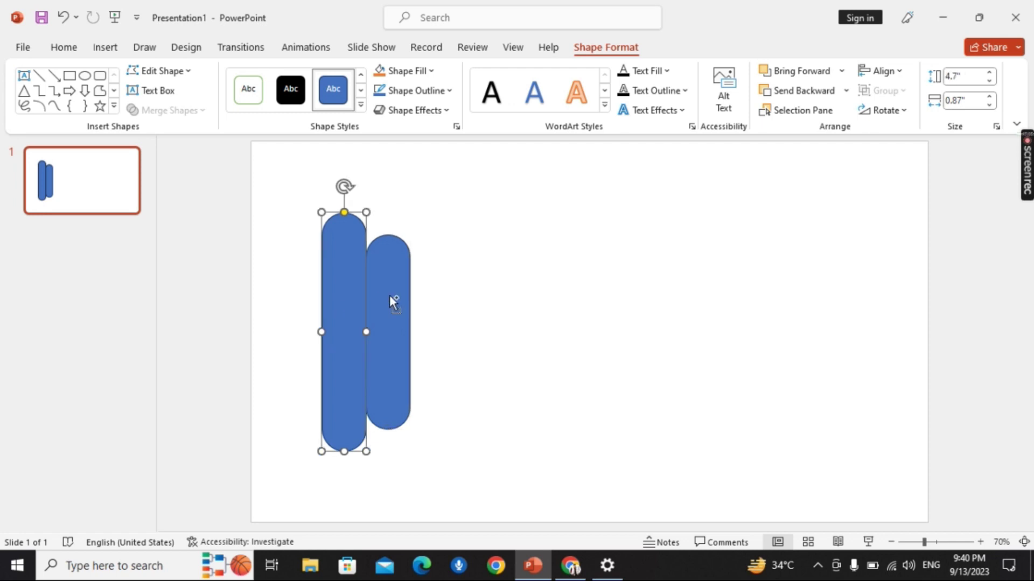
pyautogui.keyDown('ctrl'); pyautogui.click(390, 295); pyautogui.keyUp('ctrl')
pyautogui.hotkey('ctrl', 'd')
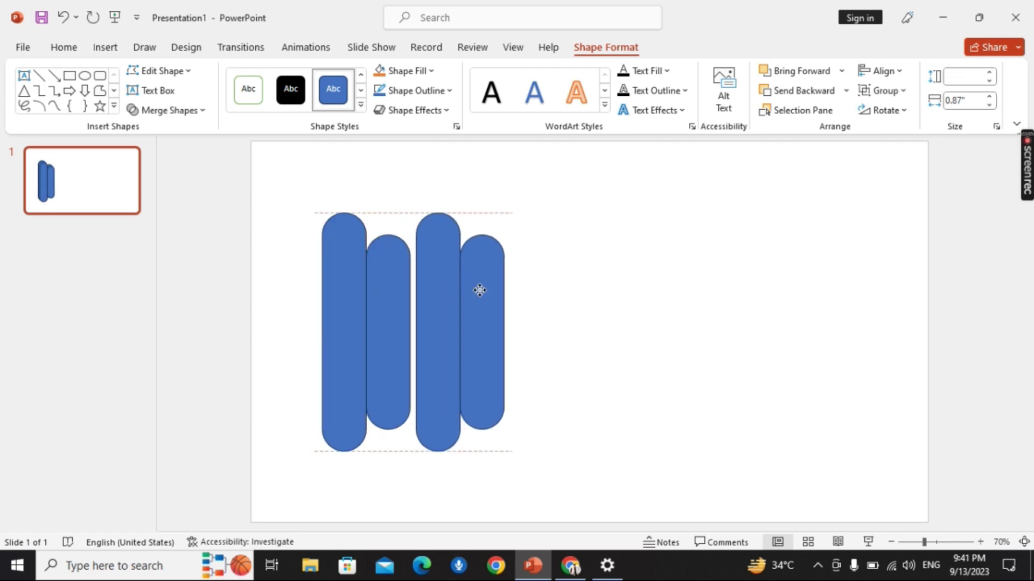
pyautogui.moveTo(389, 295); pyautogui.dragTo(472, 288)
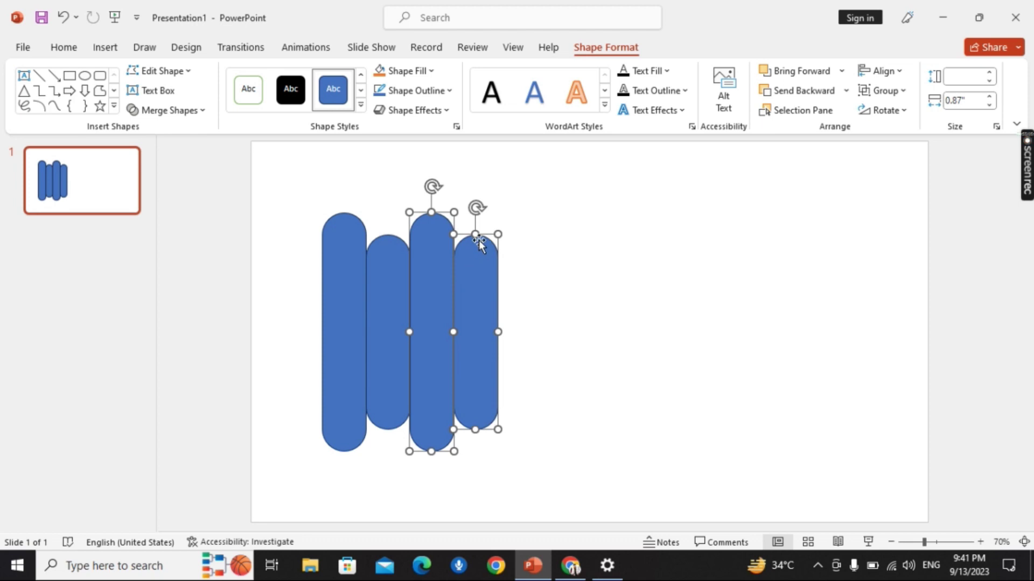
# Stretch the rightmost bar taller and raise it above the others
pyautogui.click(501, 346)
pyautogui.click(480, 243)
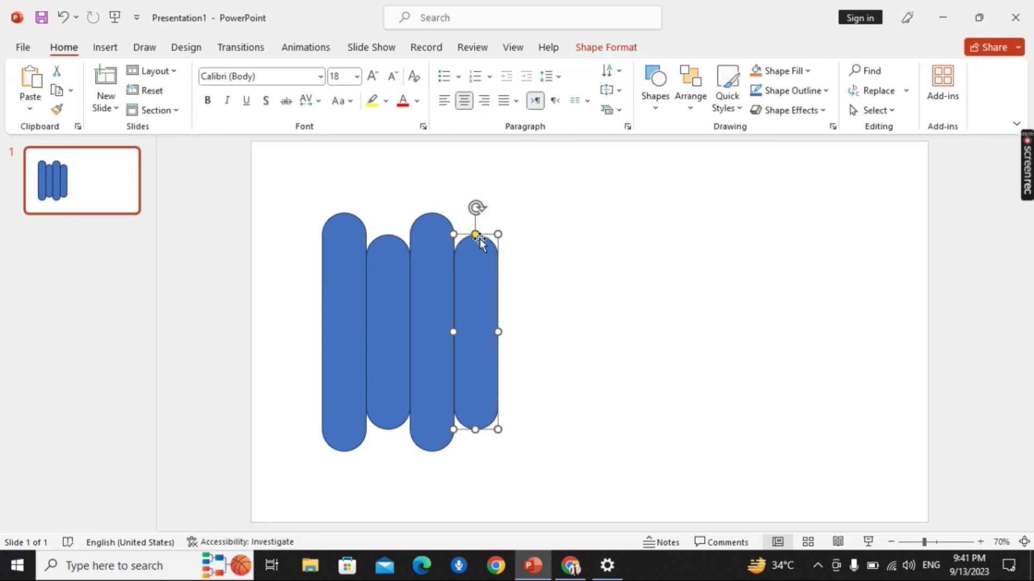
pyautogui.moveTo(475, 429); pyautogui.dragTo(475, 473)
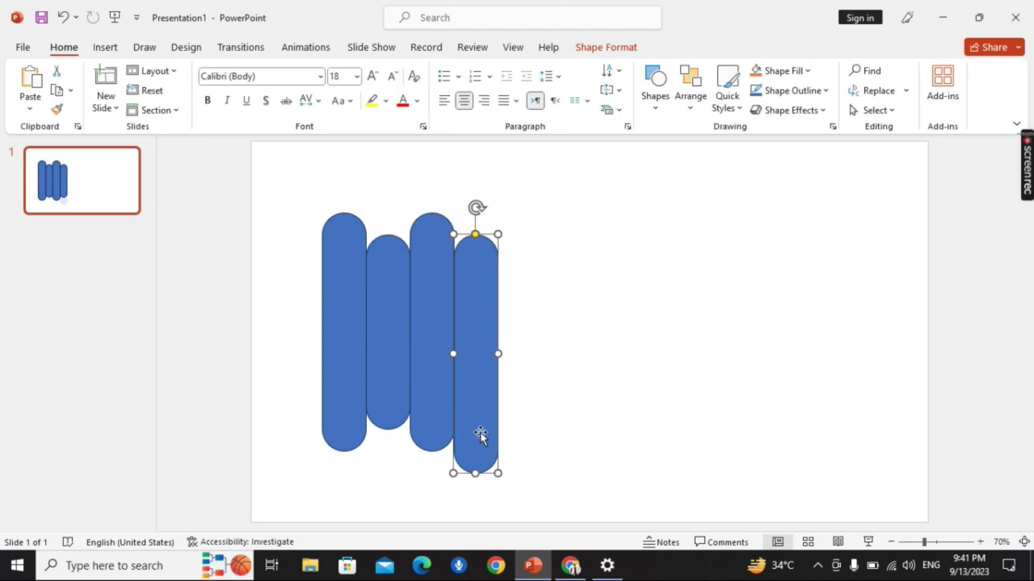
pyautogui.moveTo(483, 259); pyautogui.dragTo(484, 210)
pyautogui.moveTo(474, 416); pyautogui.dragTo(475, 488)
# Select all four bars and copy them to the right, making eight bars
pyautogui.click(563, 350)
pyautogui.click(468, 307)
pyautogui.keyDown('shift'); pyautogui.click(441, 316); pyautogui.keyUp('shift')
pyautogui.keyDown('shift'); pyautogui.click(392, 305); pyautogui.keyUp('shift')
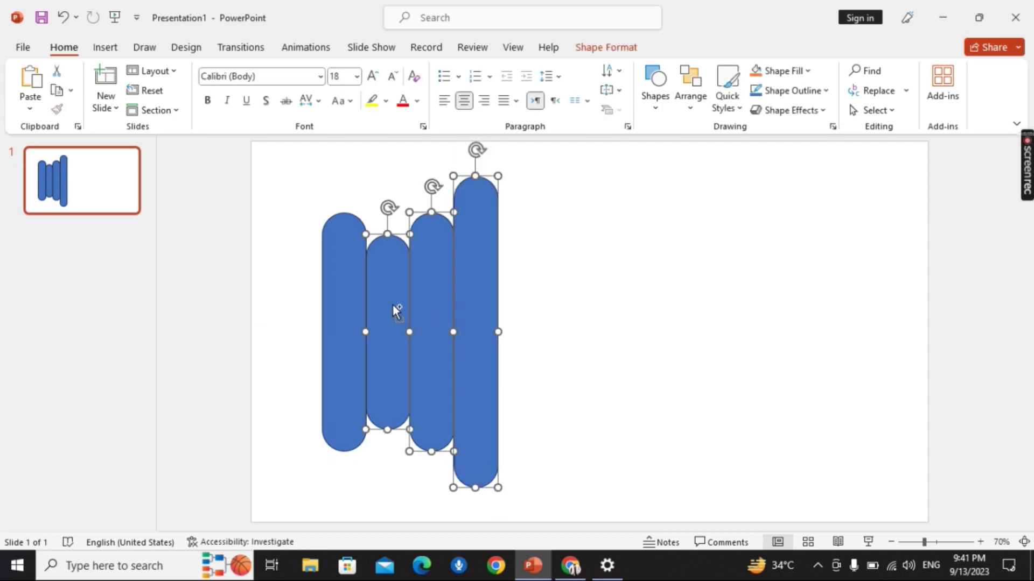
pyautogui.keyDown('shift'); pyautogui.click(337, 299); pyautogui.keyUp('shift')
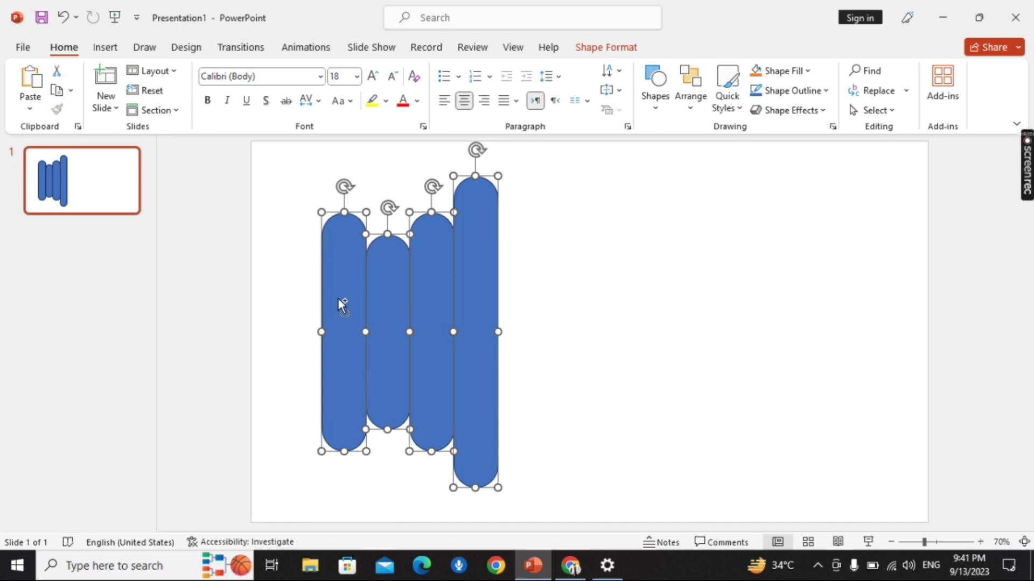
pyautogui.moveTo(337, 298); pyautogui.dragTo(641, 298)
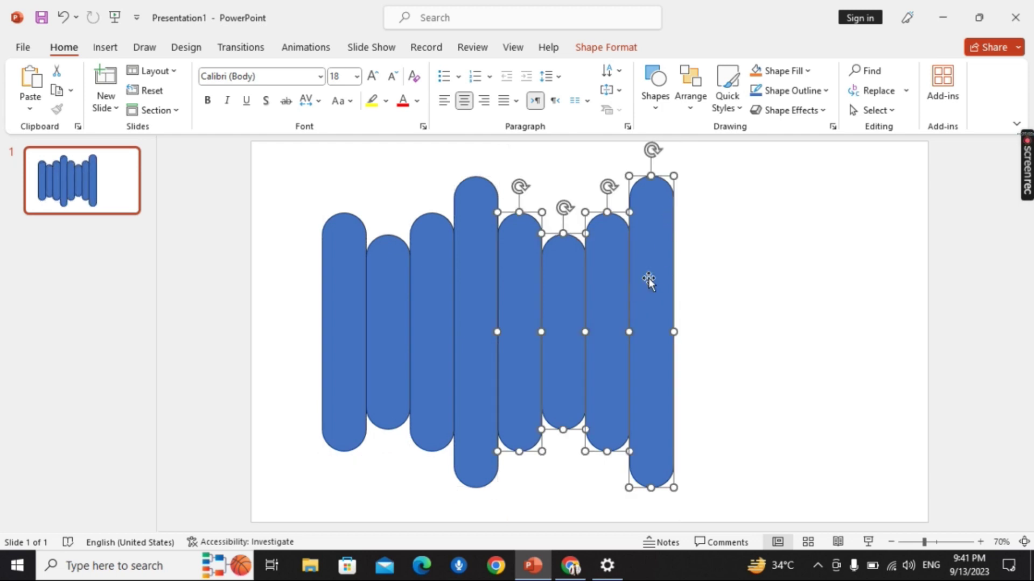
# Lengthen the fifth and sixth bars and shorten the seventh to stagger the heights
pyautogui.click(948, 334)
pyautogui.click(518, 351)
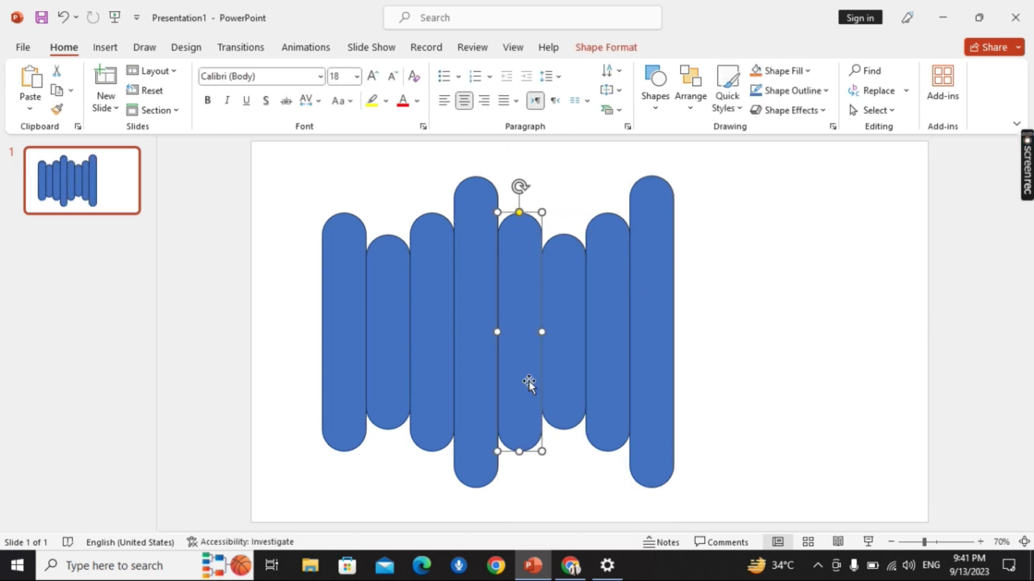
pyautogui.moveTo(520, 452); pyautogui.dragTo(521, 473)
pyautogui.click(584, 358)
pyautogui.moveTo(570, 376); pyautogui.dragTo(567, 336)
pyautogui.moveTo(563, 391); pyautogui.dragTo(563, 487)
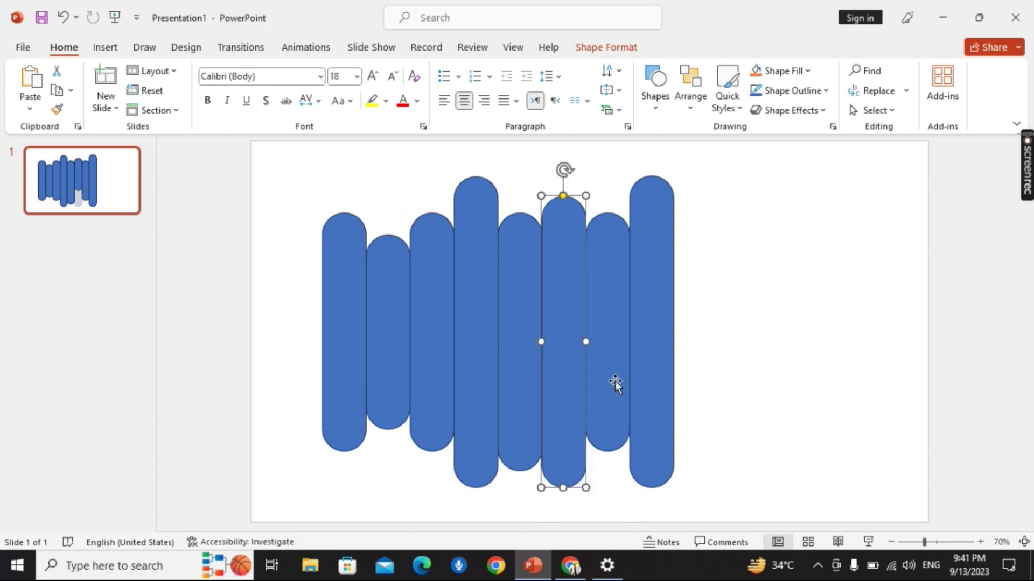
pyautogui.click(615, 296)
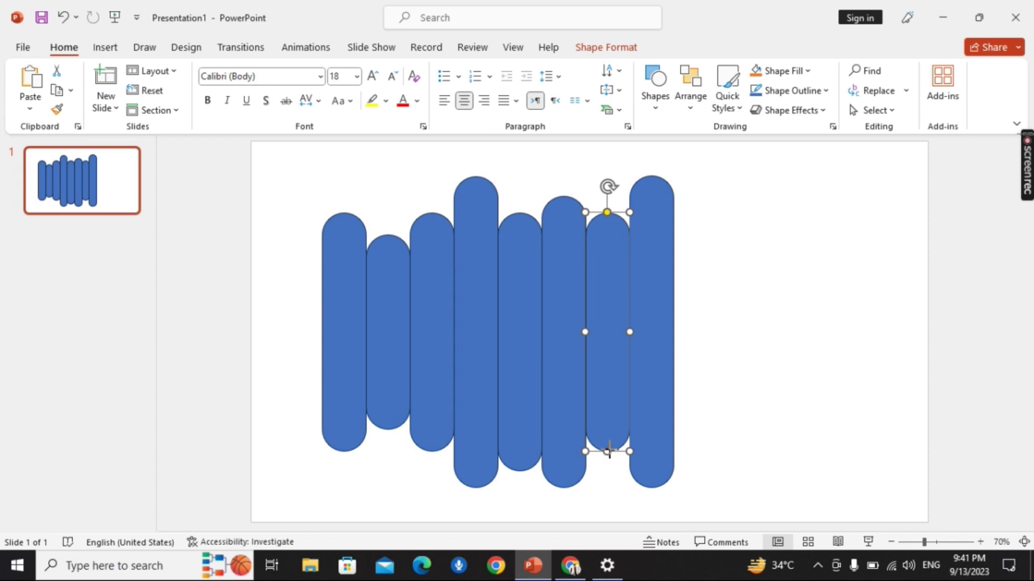
pyautogui.moveTo(608, 451); pyautogui.dragTo(608, 422)
pyautogui.moveTo(618, 257); pyautogui.dragTo(619, 273)
# Copy bars four through eight to the right, extending the row to thirteen bars
pyautogui.click(648, 254)
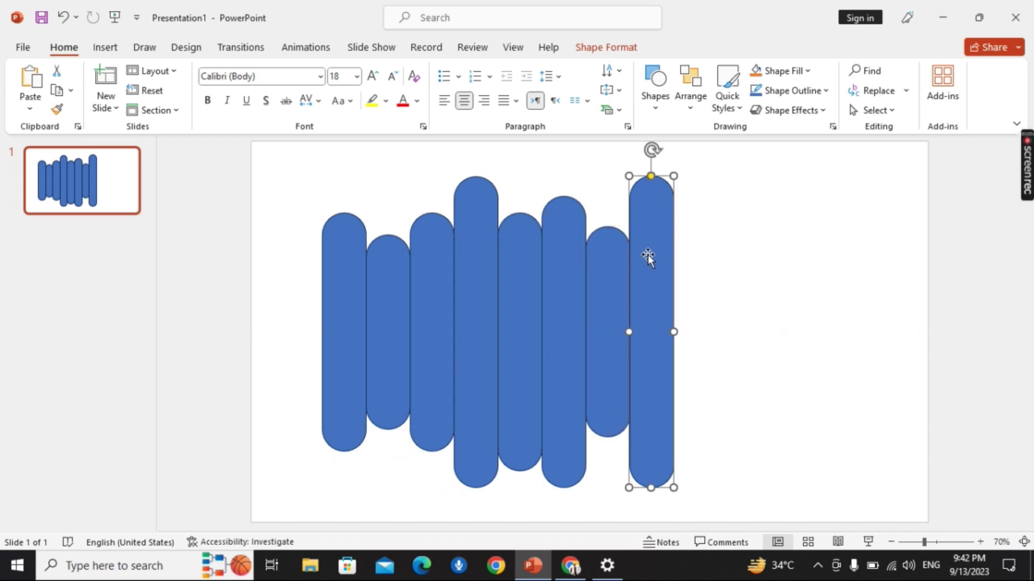
pyautogui.click(489, 275)
pyautogui.keyDown('shift'); pyautogui.click(519, 277); pyautogui.keyUp('shift')
pyautogui.keyDown('shift'); pyautogui.click(558, 280); pyautogui.keyUp('shift')
pyautogui.keyDown('shift'); pyautogui.click(613, 286); pyautogui.keyUp('shift')
pyautogui.keyDown('shift'); pyautogui.click(650, 280); pyautogui.keyUp('shift')
pyautogui.moveTo(650, 280); pyautogui.dragTo(881, 271)
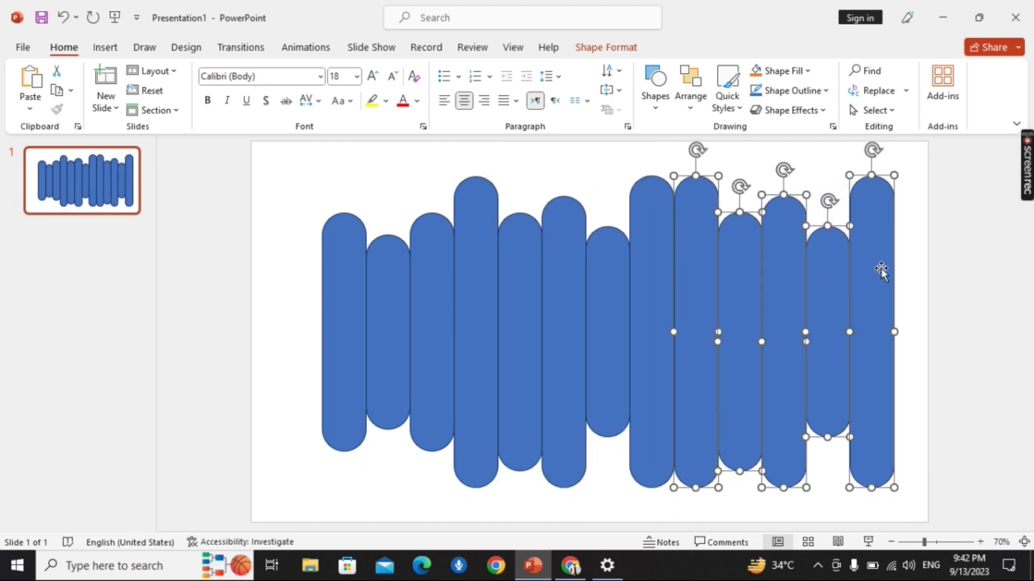
# Select the whole row of bars and shift it left to centre it on the slide
pyautogui.click(957, 282)
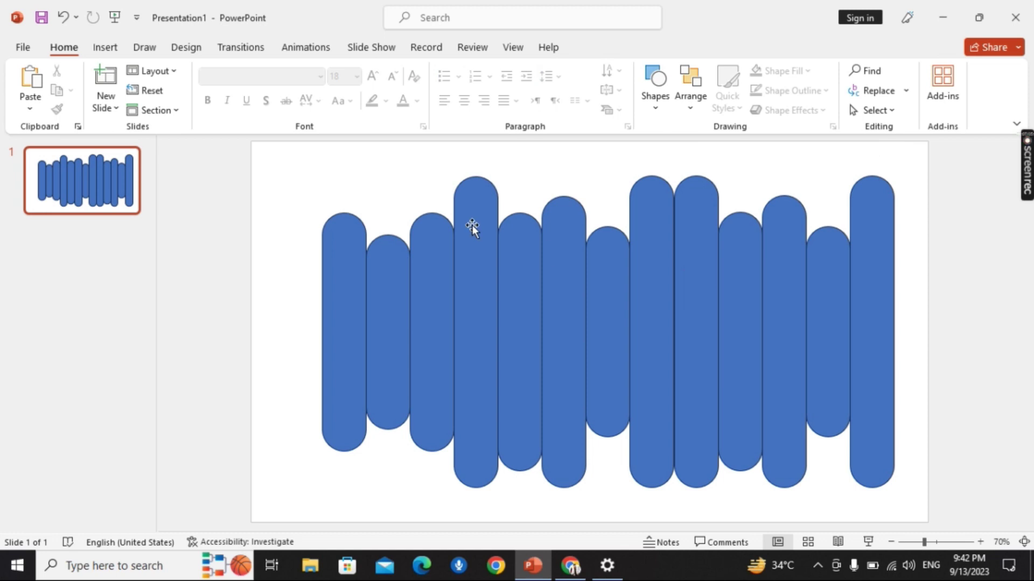
pyautogui.moveTo(299, 183); pyautogui.dragTo(919, 503)
pyautogui.moveTo(296, 152); pyautogui.dragTo(901, 522)
pyautogui.moveTo(872, 428); pyautogui.dragTo(833, 426)
pyautogui.click(987, 390)
# Duplicate the tall rightmost bar to add a fourteenth bar at the right end
pyautogui.click(777, 317)
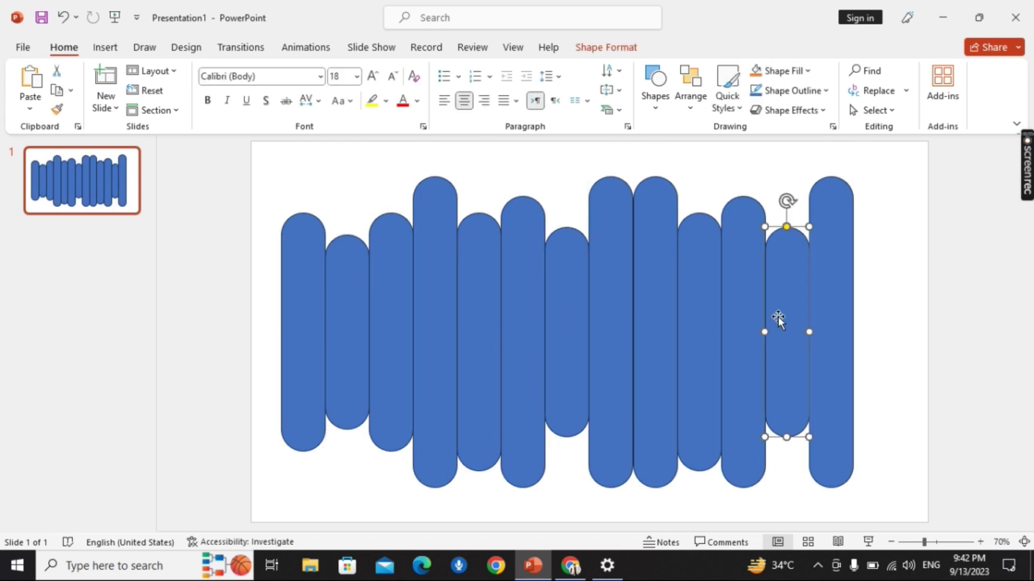
pyautogui.click(838, 315)
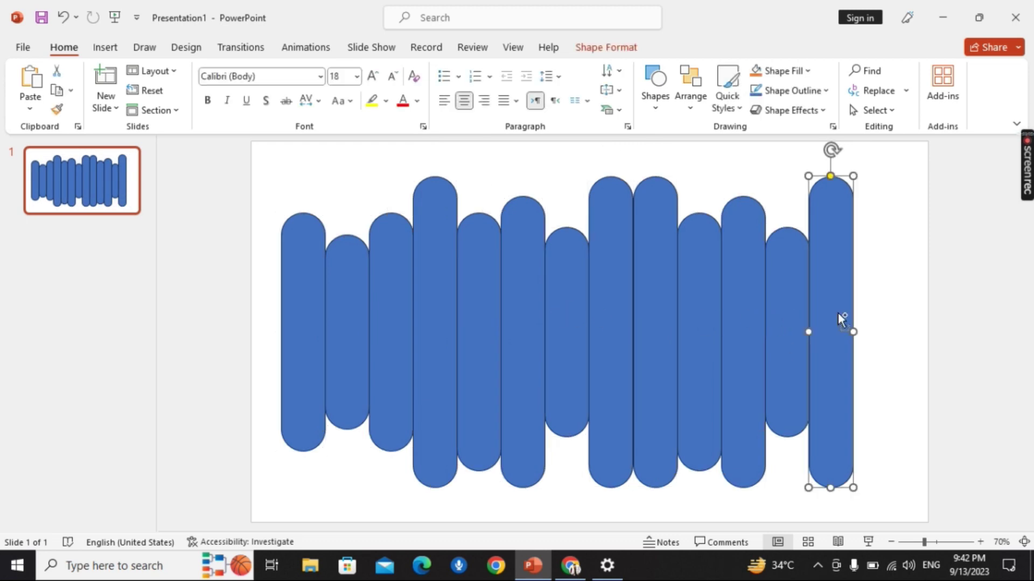
pyautogui.keyDown('ctrl'); pyautogui.moveTo(837, 317); pyautogui.dragTo(872, 285); pyautogui.keyUp('ctrl')
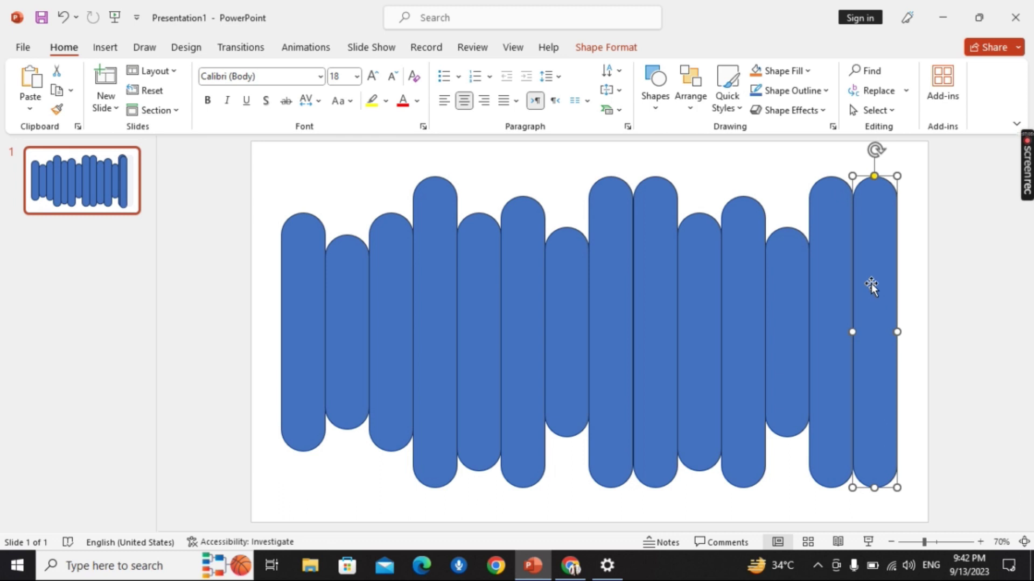
# Shorten a tall middle bar and move the next bar down to vary heights
pyautogui.click(615, 223)
pyautogui.click(653, 225)
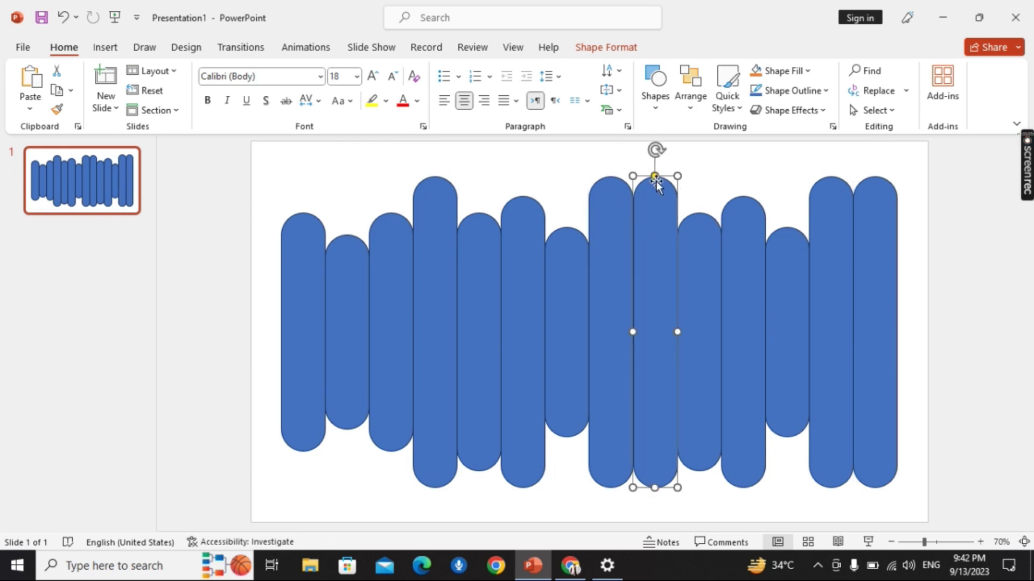
pyautogui.moveTo(654, 487); pyautogui.dragTo(656, 437)
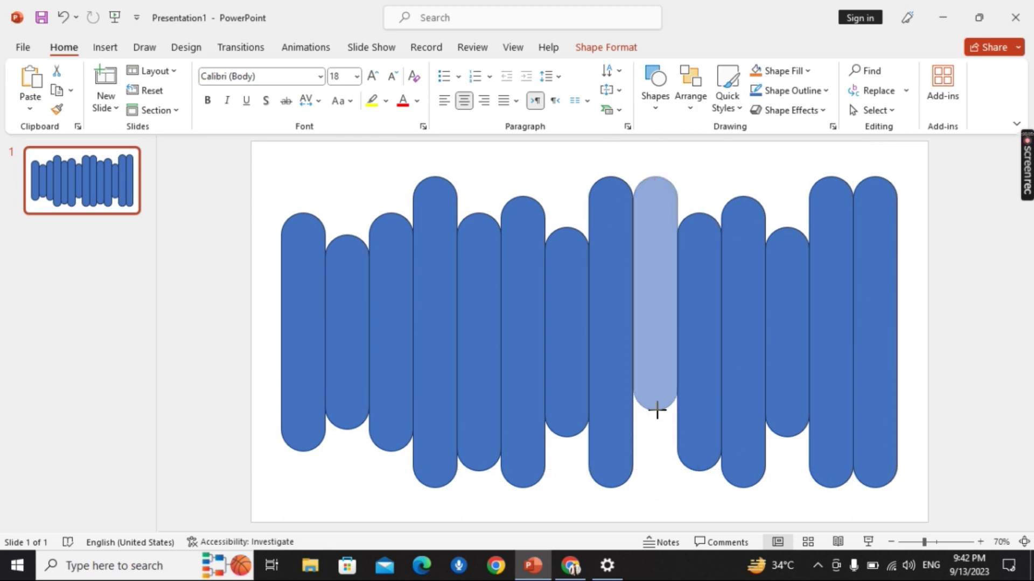
pyautogui.moveTo(699, 387); pyautogui.dragTo(699, 378)
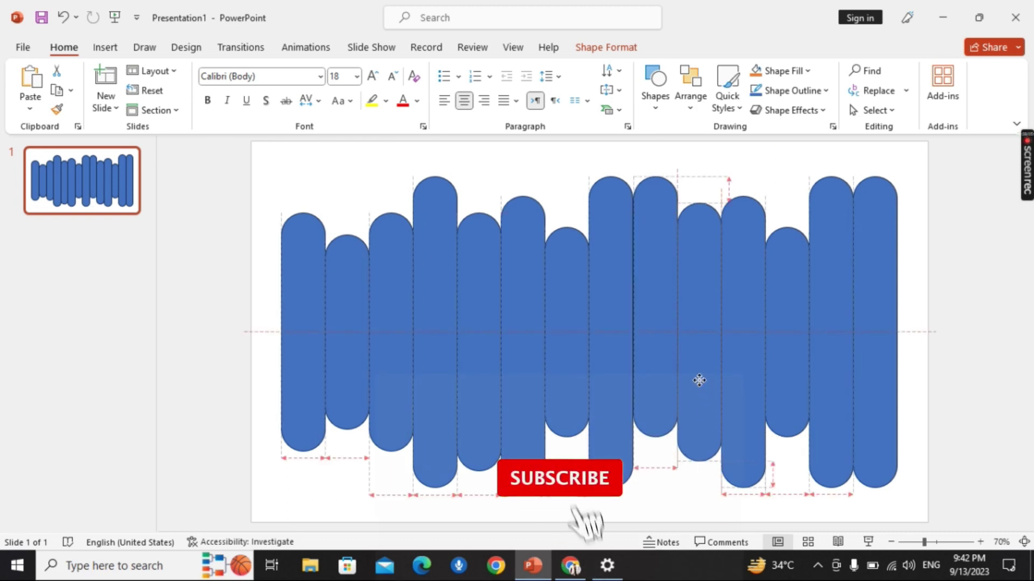
pyautogui.click(736, 380)
pyautogui.moveTo(779, 296); pyautogui.dragTo(780, 315)
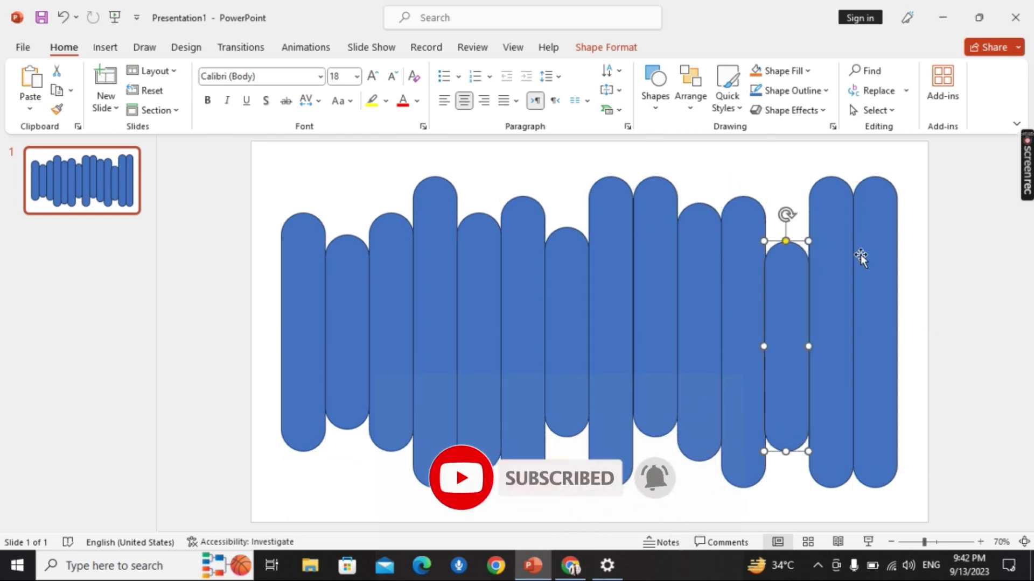
# Shorten and lower the bar beside the rightmost one to line up with its neighbours
pyautogui.click(877, 183)
pyautogui.click(845, 253)
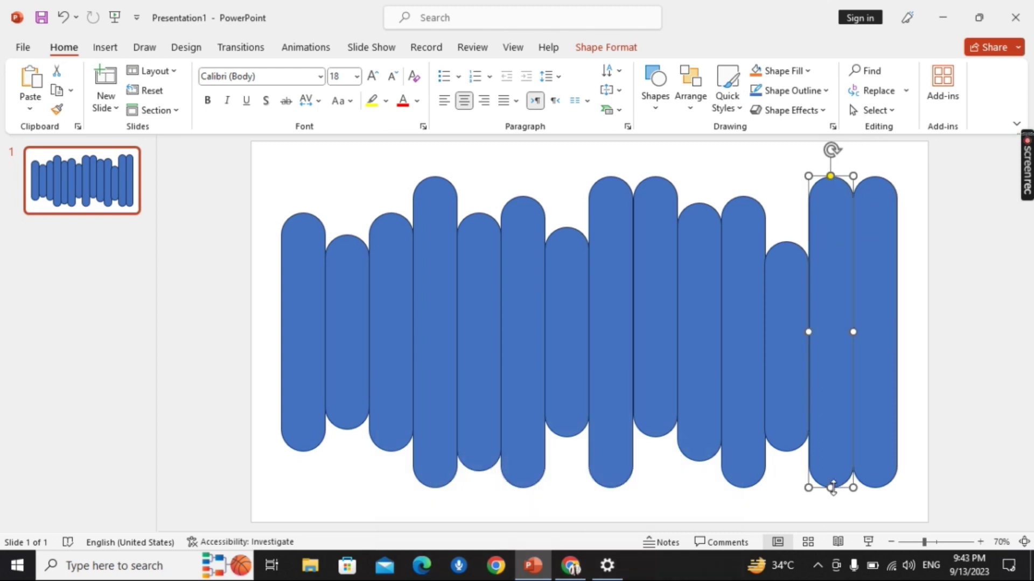
pyautogui.moveTo(830, 487); pyautogui.dragTo(830, 452)
pyautogui.moveTo(836, 344); pyautogui.dragTo(835, 361)
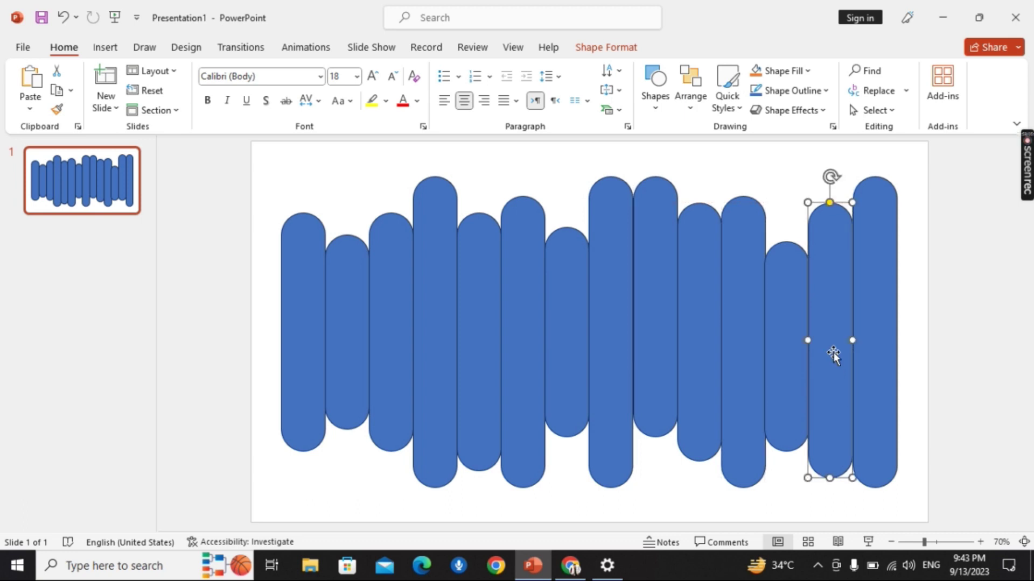
pyautogui.click(261, 153)
pyautogui.moveTo(260, 153); pyautogui.dragTo(919, 520)
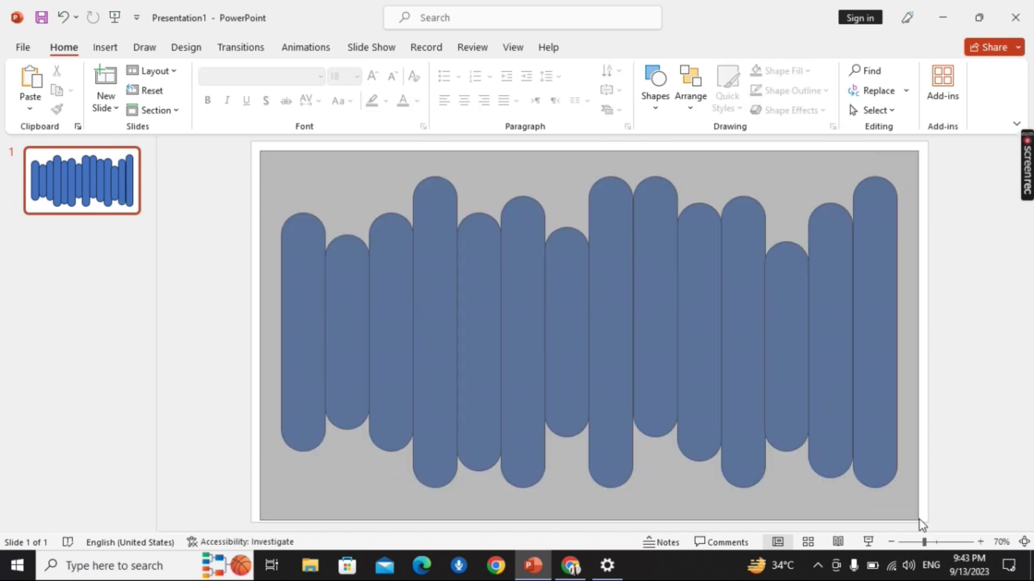
# Union all bars into one shape and fill it with the mountain-lake landscape photo
pyautogui.click(606, 48)
pyautogui.click(888, 92)
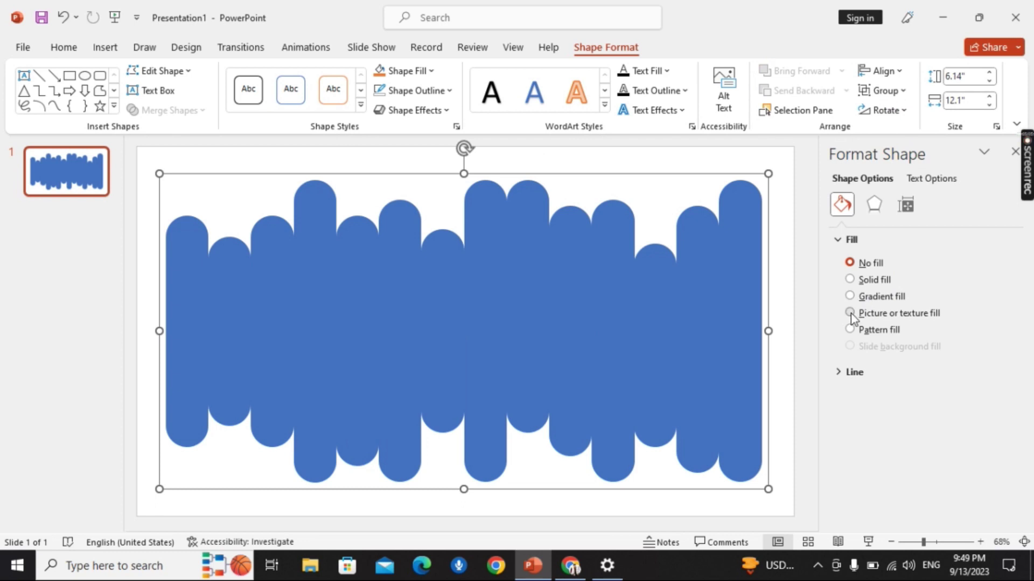
pyautogui.click(849, 313)
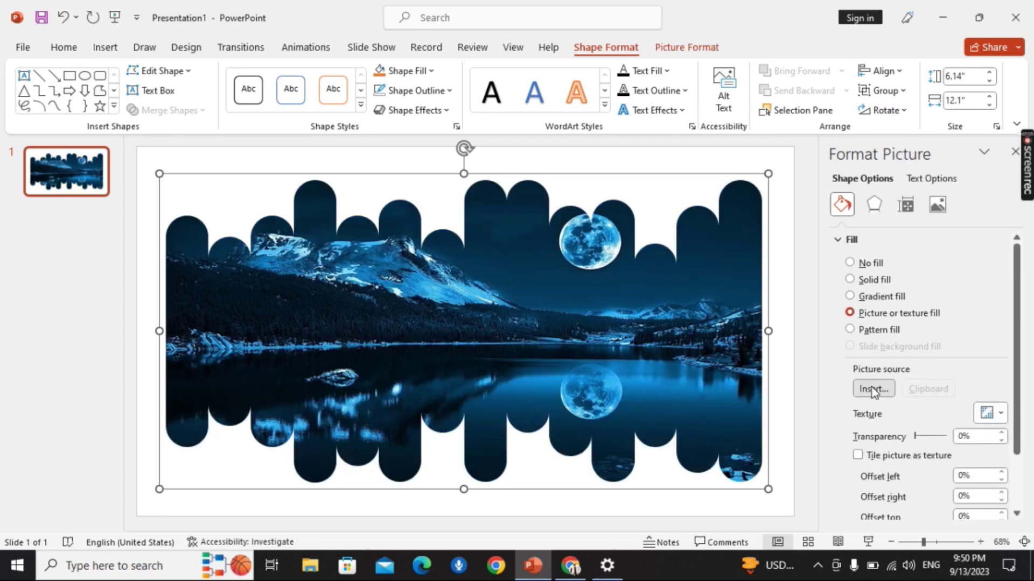
pyautogui.click(873, 389)
pyautogui.click(474, 232)
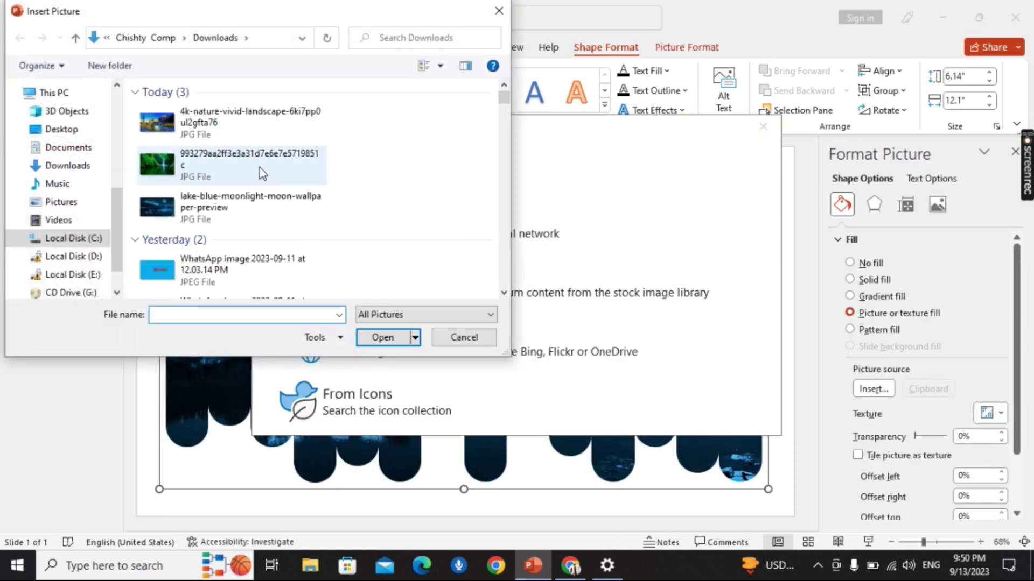
pyautogui.doubleClick(243, 133)
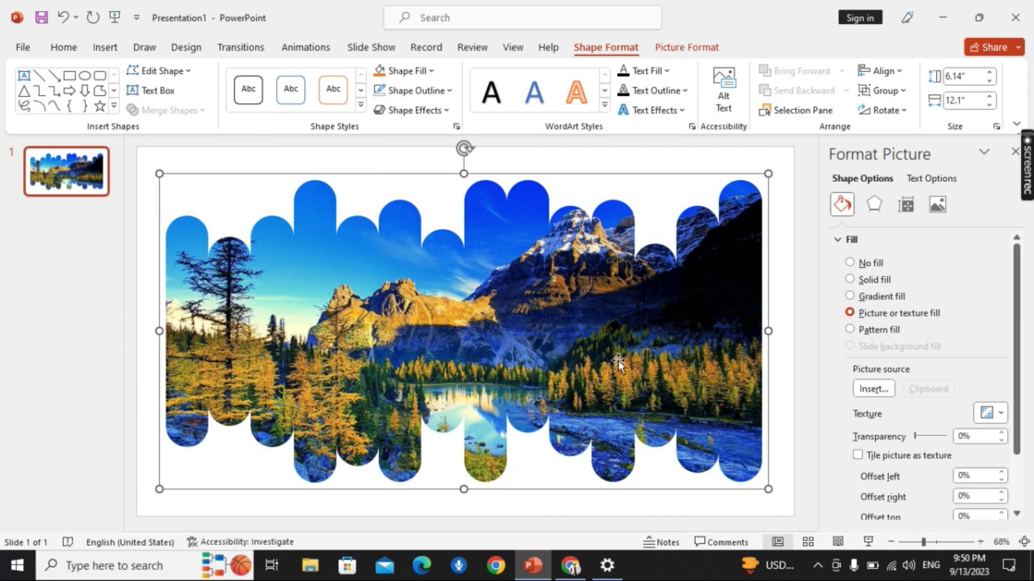
pyautogui.click(784, 371)
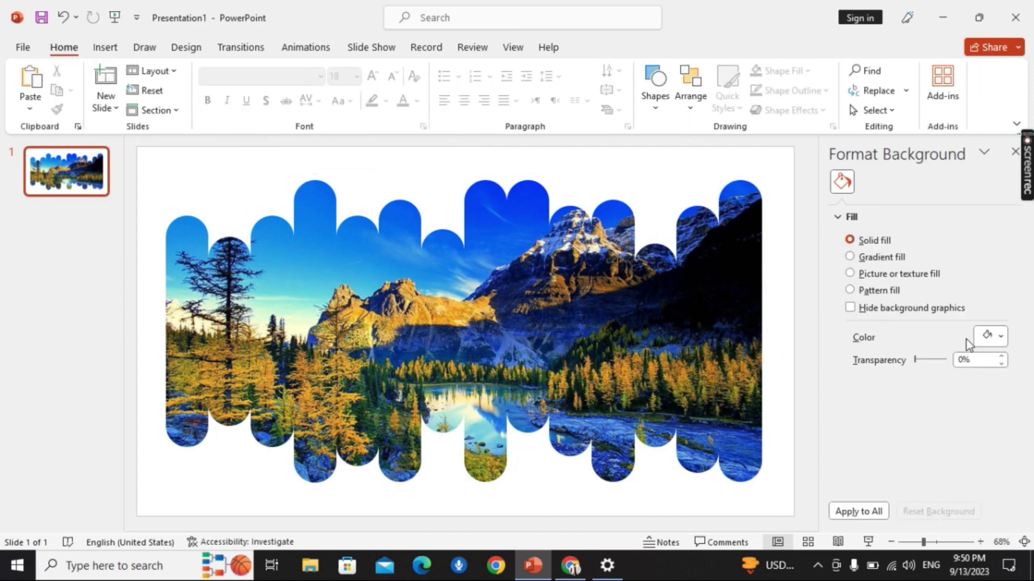
# Try several background colours, then eyedrop the gold-orange from the slide as the background
pyautogui.click(990, 336)
pyautogui.click(1011, 180)
pyautogui.click(1001, 337)
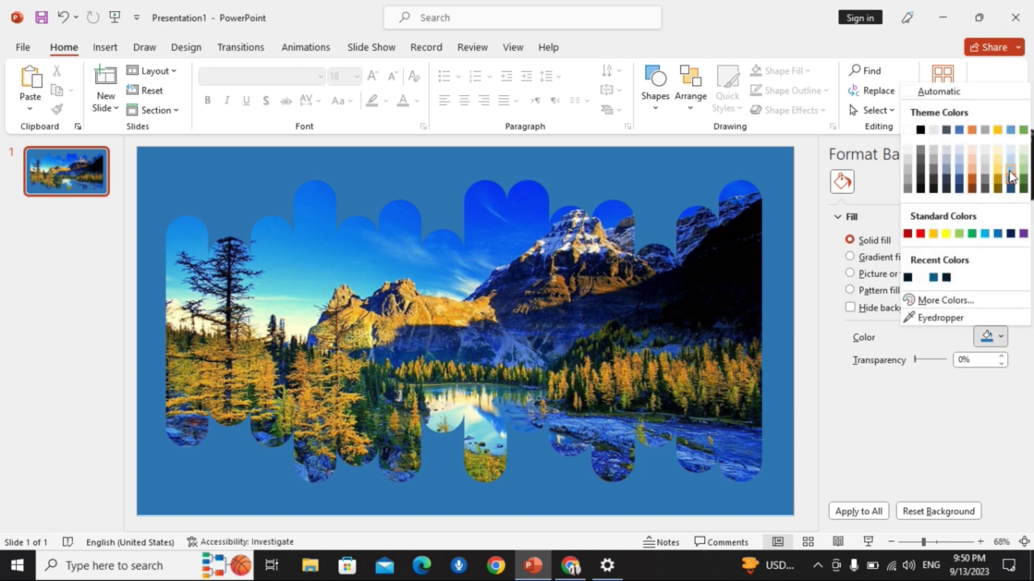
pyautogui.click(1011, 175)
pyautogui.click(1001, 337)
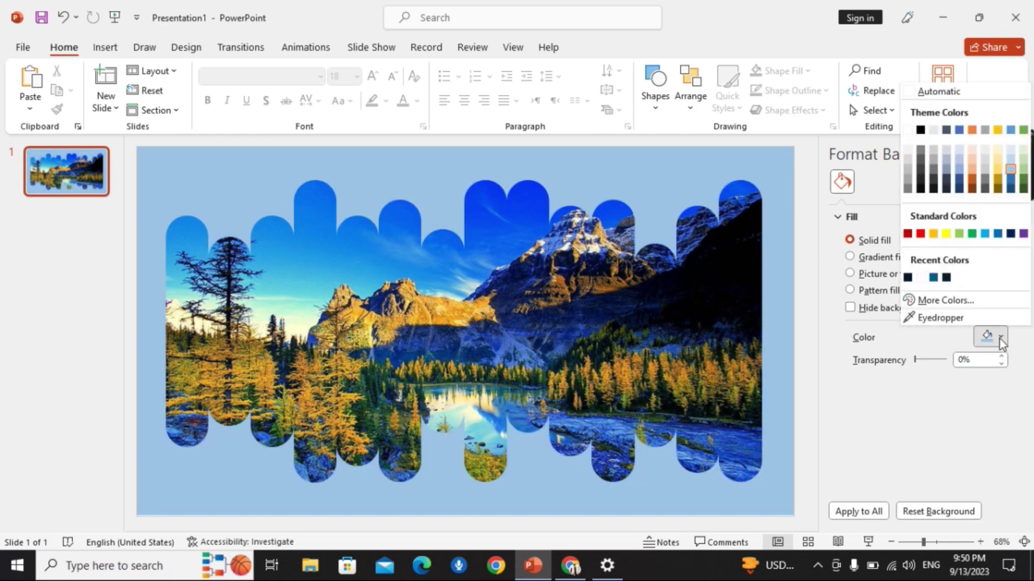
pyautogui.click(998, 237)
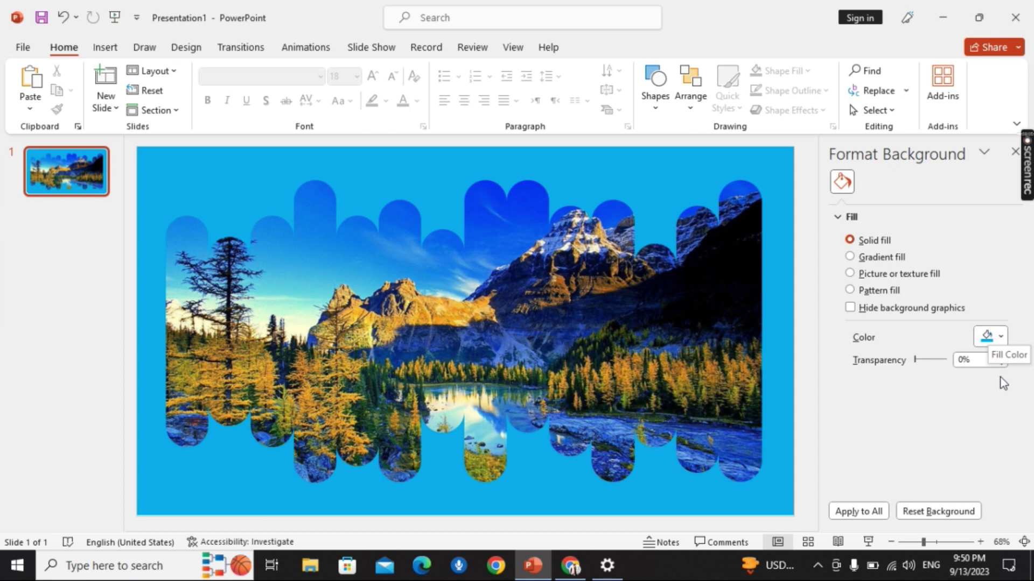
pyautogui.click(1001, 337)
pyautogui.click(945, 235)
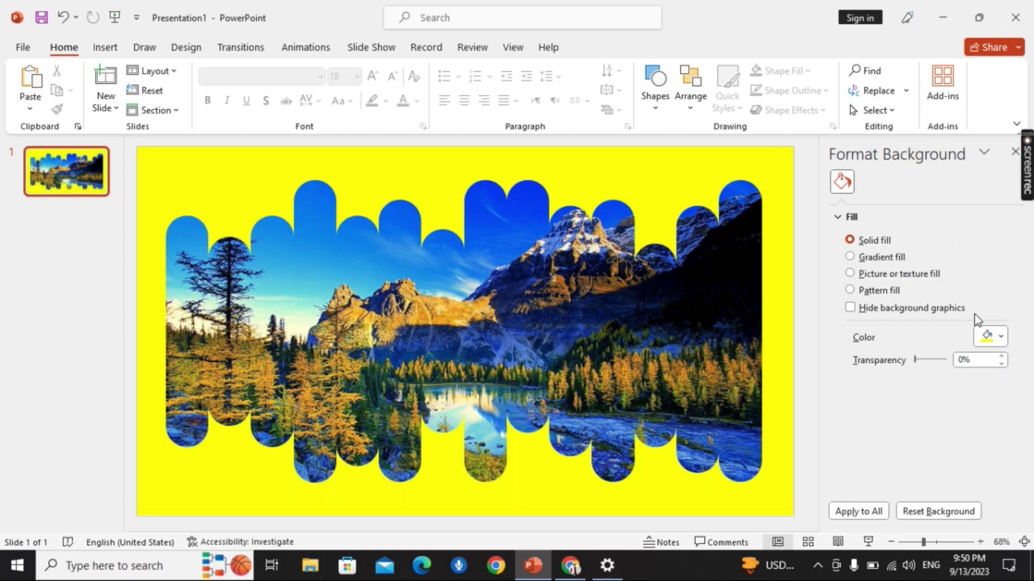
pyautogui.click(999, 342)
pyautogui.click(933, 234)
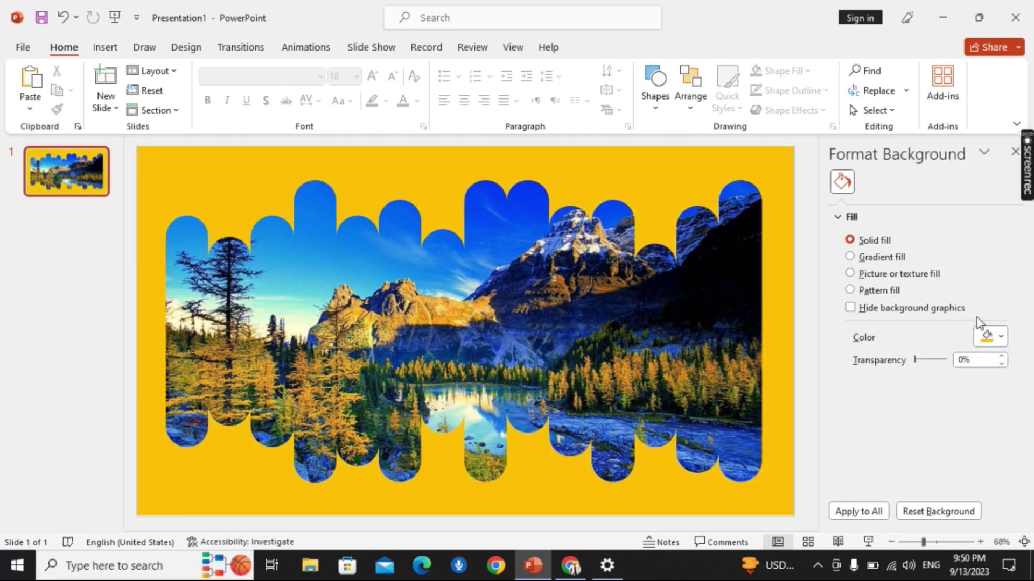
pyautogui.click(997, 339)
pyautogui.click(939, 316)
pyautogui.click(458, 302)
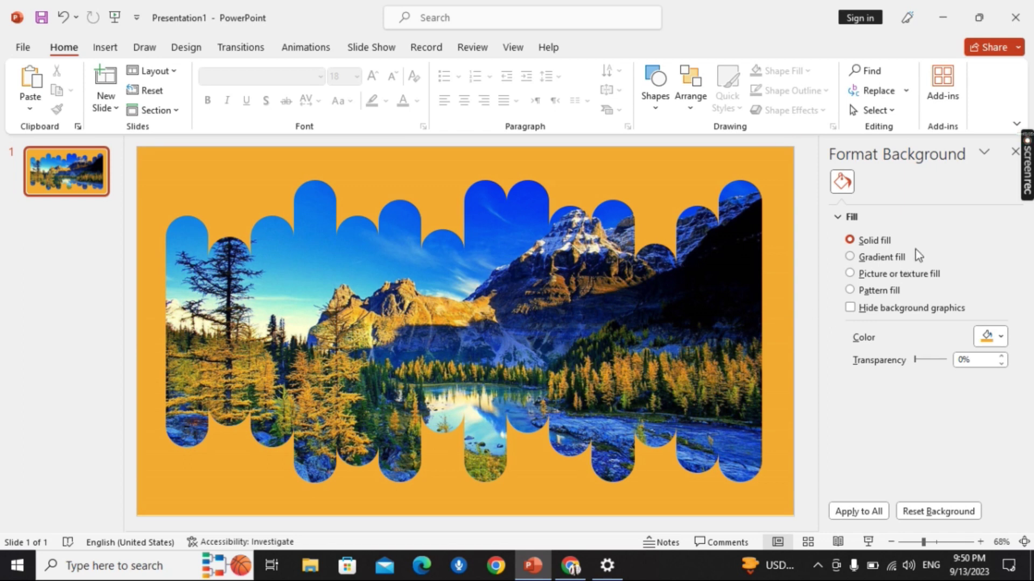
# Close the background pane, preview the slide full screen, then return to editing
pyautogui.click(1012, 155)
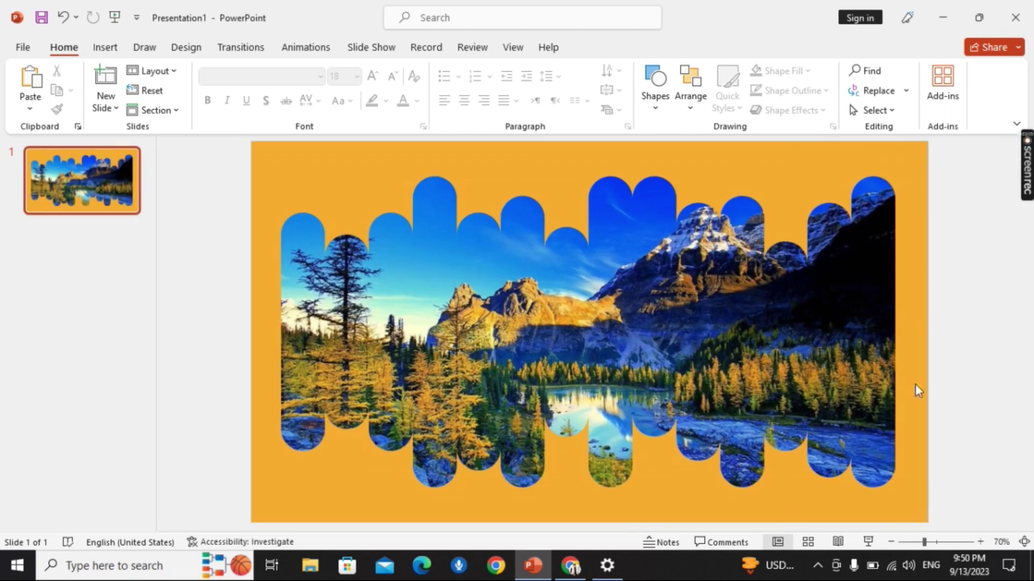
pyautogui.click(867, 543)
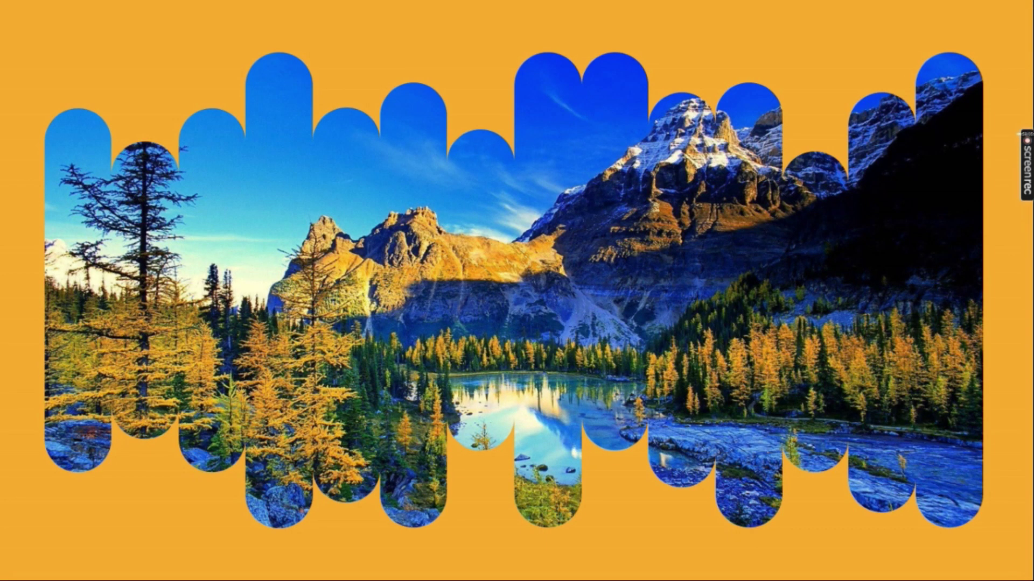
pyautogui.press('Escape')
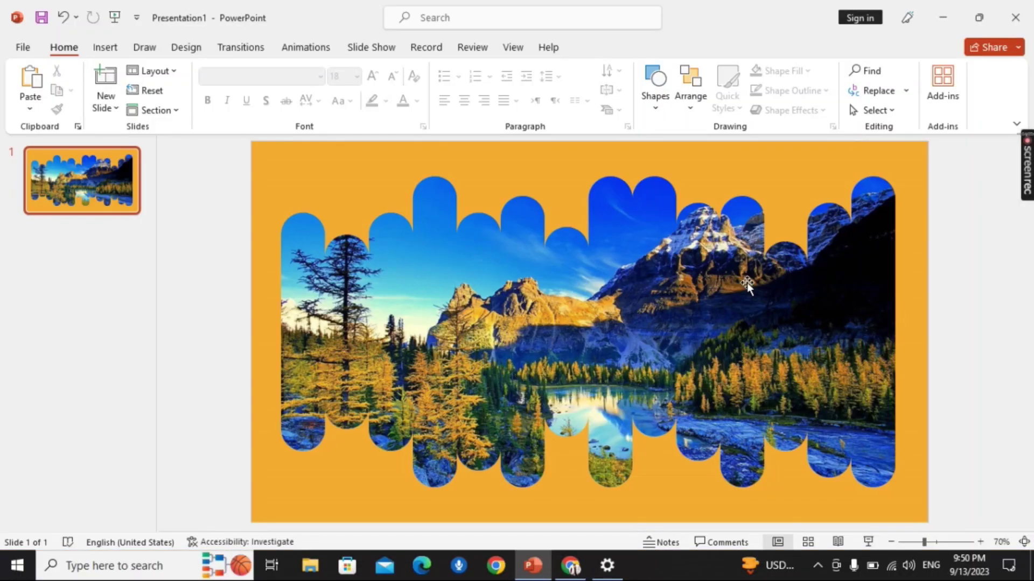
# Draw a wide text box across the shape's middle and type CREATIVE POWERPOINT
pyautogui.click(106, 47)
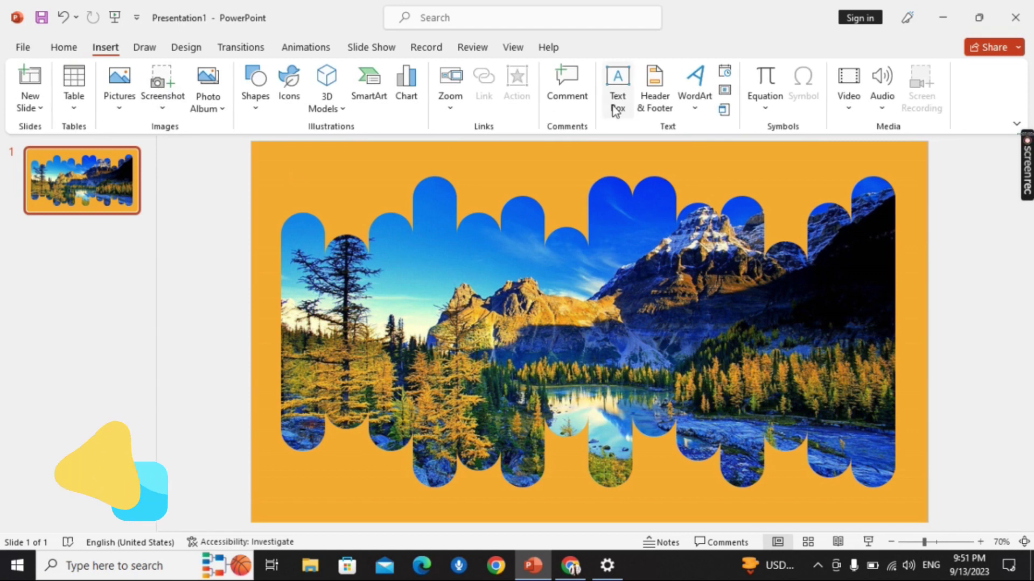
pyautogui.click(617, 89)
pyautogui.moveTo(285, 297); pyautogui.dragTo(878, 350)
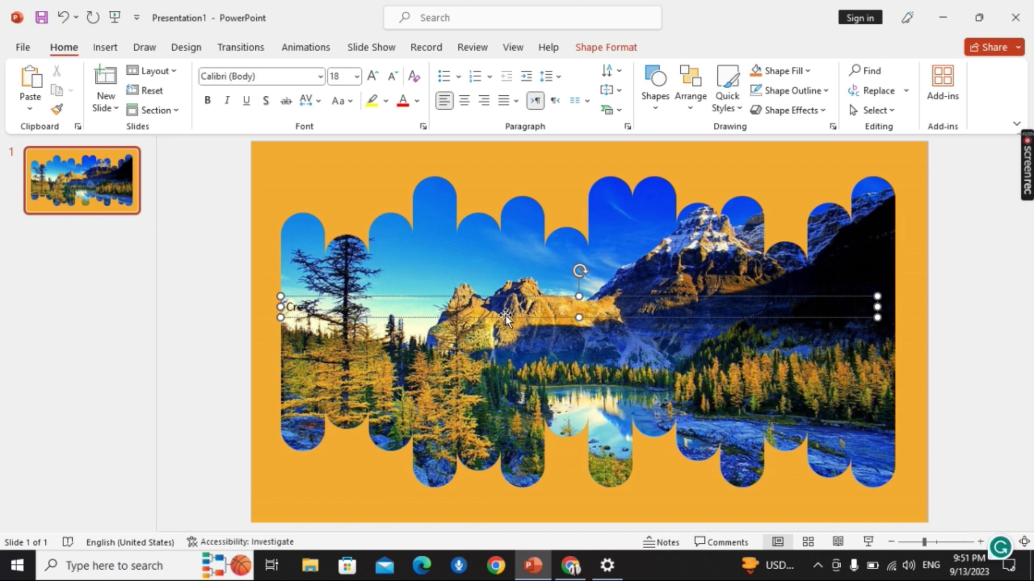
pyautogui.write('REAT')
pyautogui.write(' NOW')
pyautogui.write('INT')
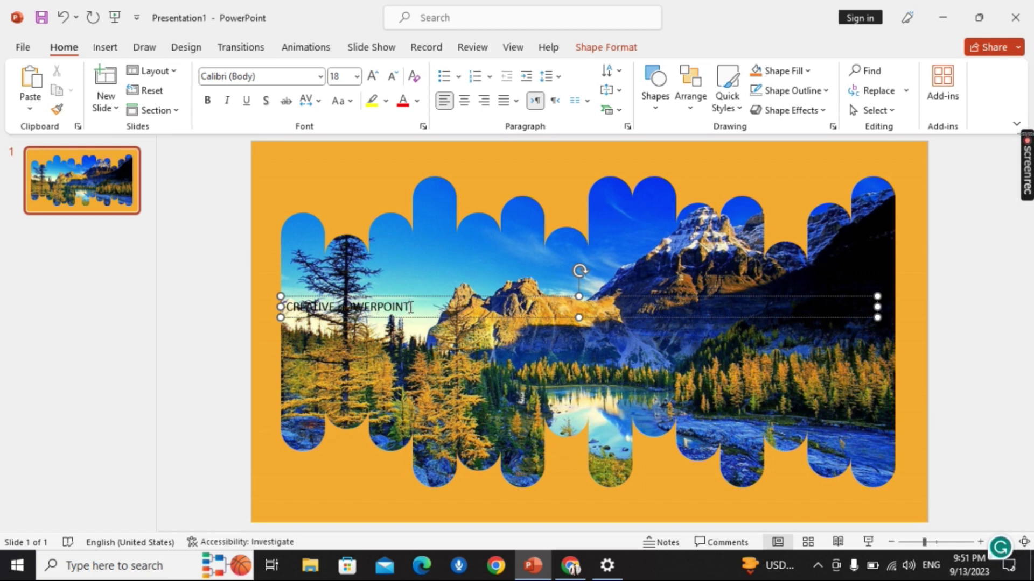
# Set the CREATIVE POWERPOINT text in Arial Black
pyautogui.hotkey('ctrl', 'a')
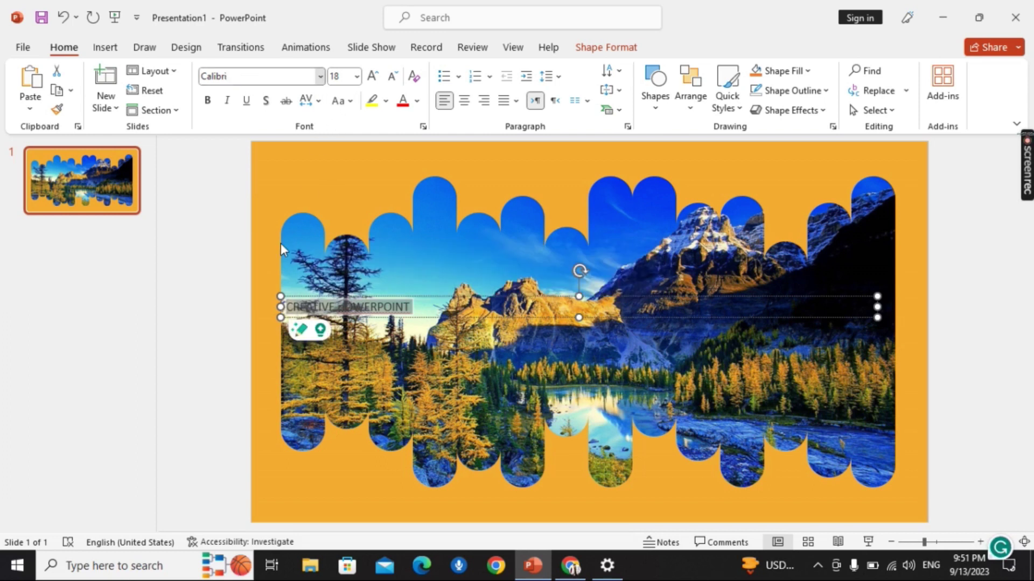
pyautogui.hotkey('alt', 'h')
pyautogui.press('f')
pyautogui.press('f')
pyautogui.scroll(-10, 260, 277)
pyautogui.scroll(-15, 259, 277)
pyautogui.scroll(-10, 259, 277)
pyautogui.scroll(-5, 259, 277)
pyautogui.scroll(5, 259, 276)
pyautogui.scroll(10, 260, 277)
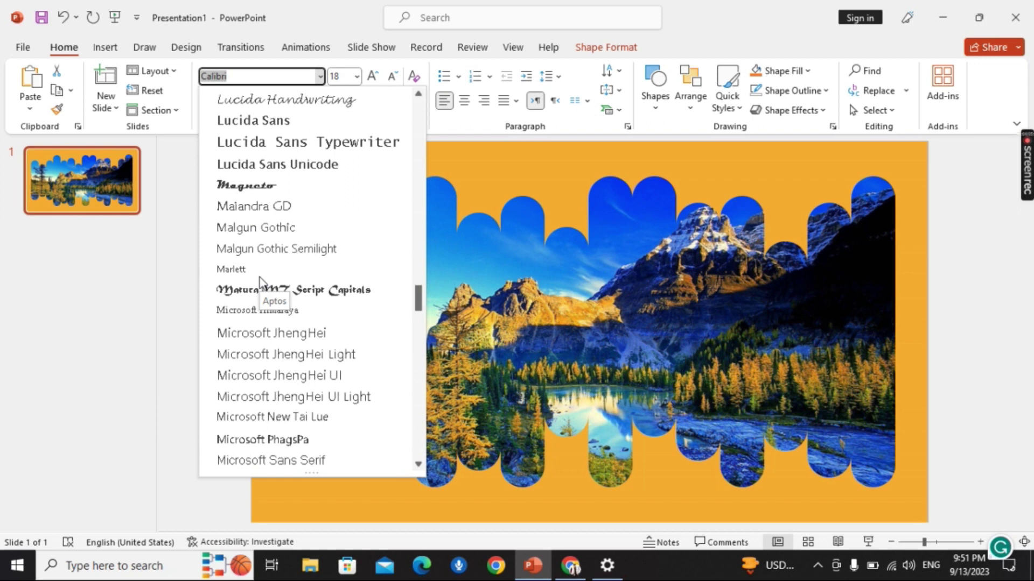
pyautogui.scroll(5, 259, 277)
pyautogui.scroll(2, 291, 237)
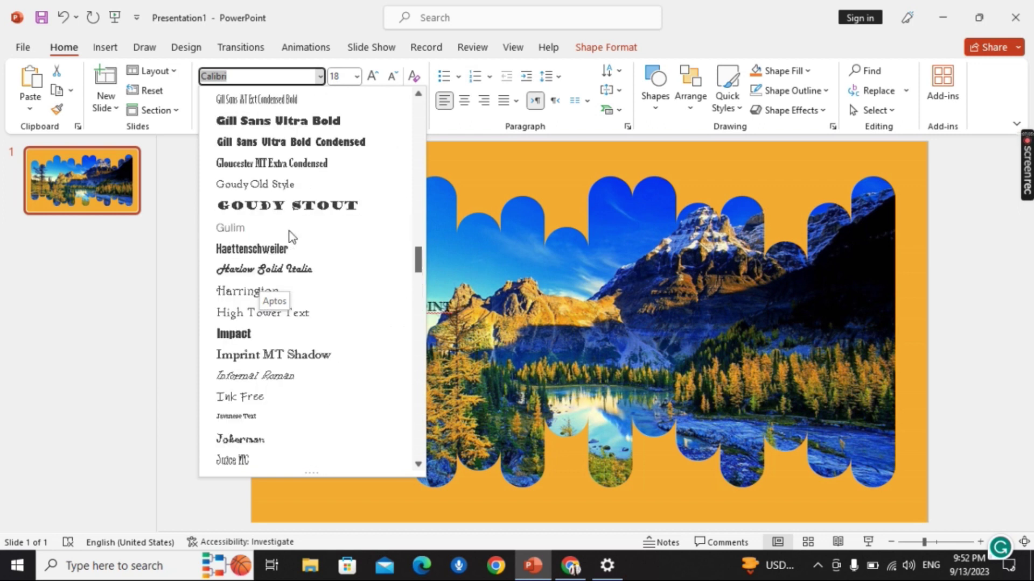
pyautogui.scroll(-3, 290, 237)
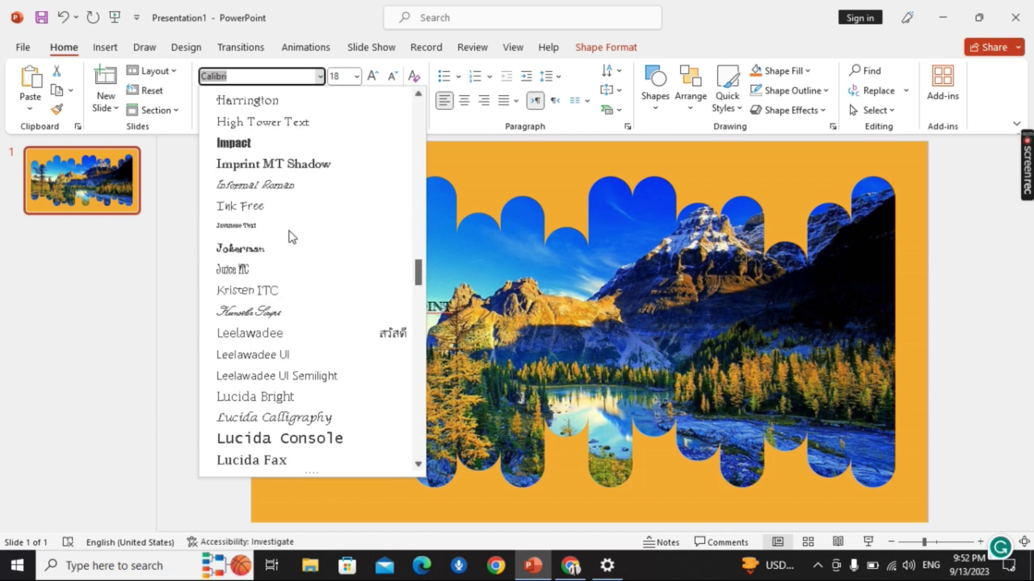
pyautogui.scroll(-4, 291, 237)
pyautogui.scroll(5, 290, 236)
pyautogui.scroll(10, 300, 212)
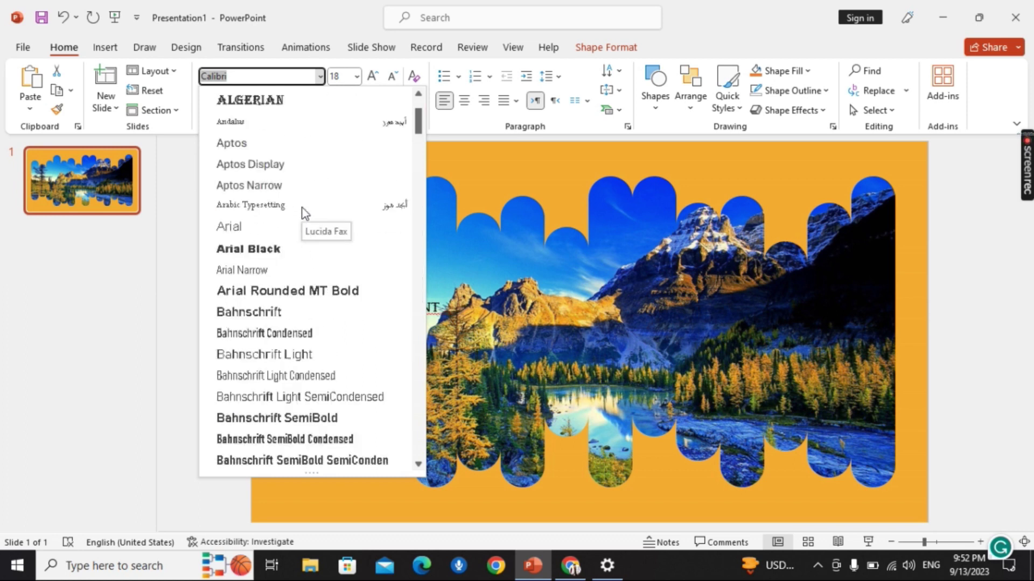
pyautogui.scroll(3, 280, 227)
pyautogui.click(245, 375)
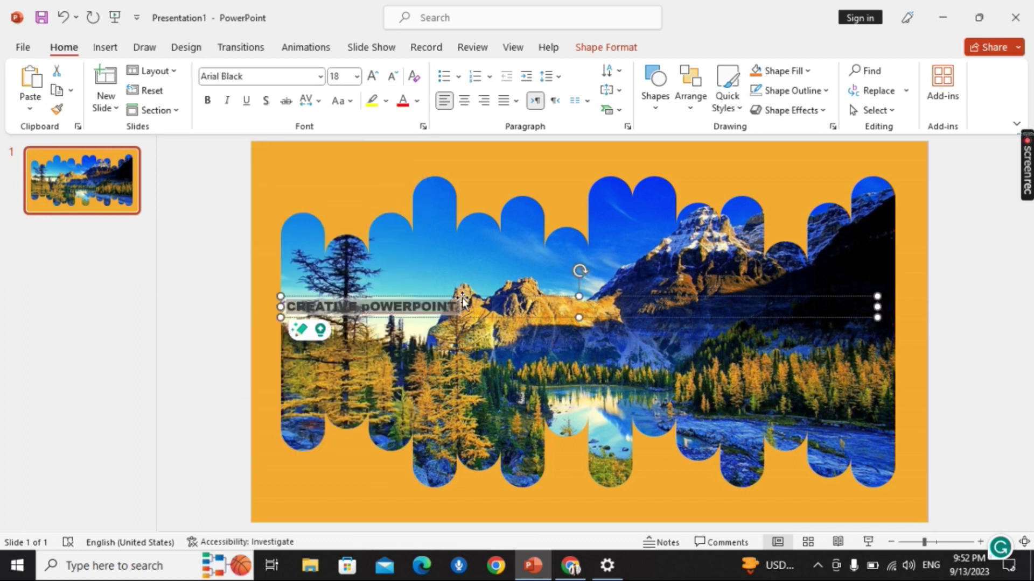
# Select the CREATIVE POWERPOINT text and make it white
pyautogui.click(370, 308)
pyautogui.moveTo(370, 307); pyautogui.dragTo(458, 310)
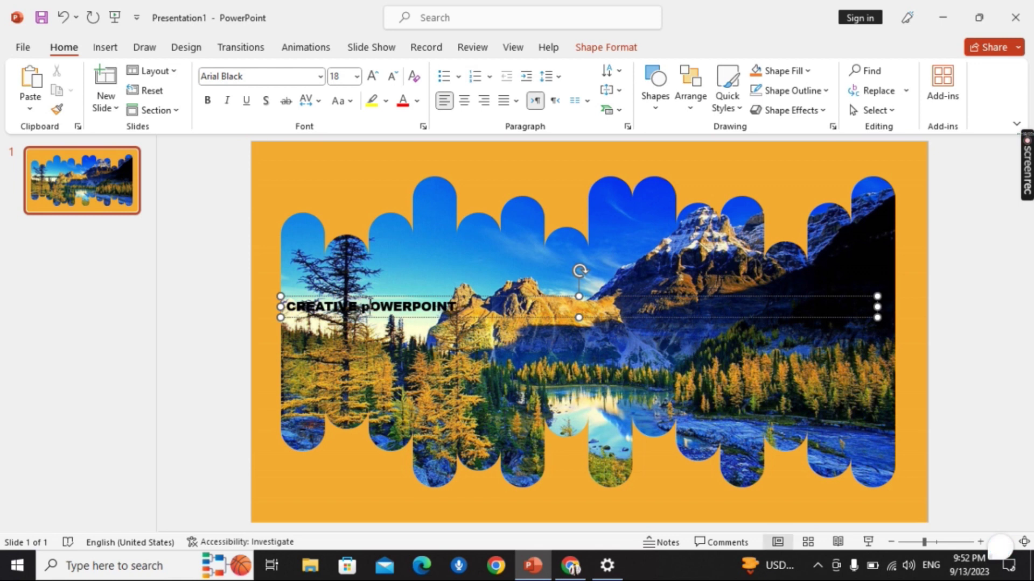
pyautogui.rightClick(441, 306)
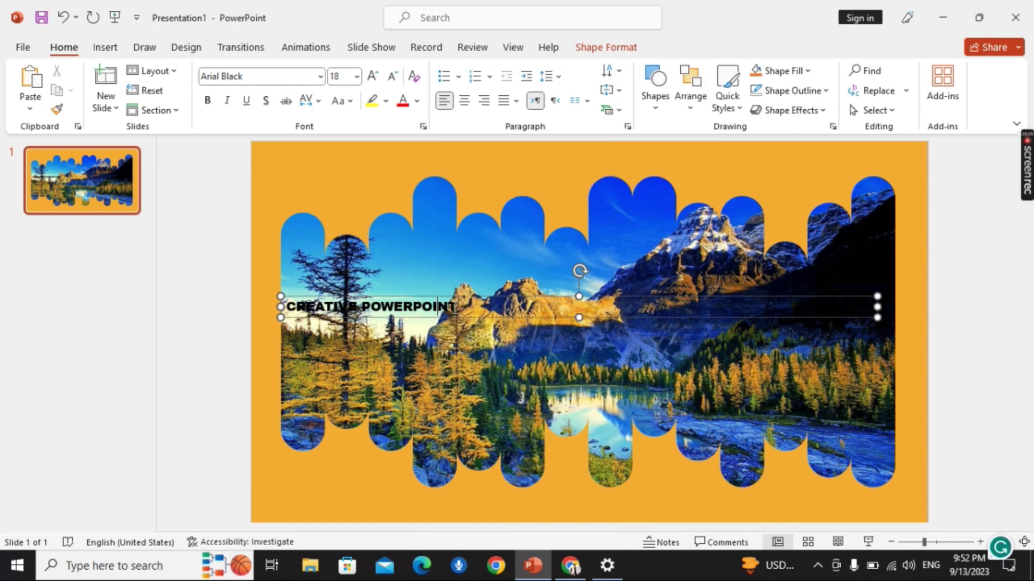
pyautogui.moveTo(456, 306); pyautogui.dragTo(286, 306)
pyautogui.click(417, 101)
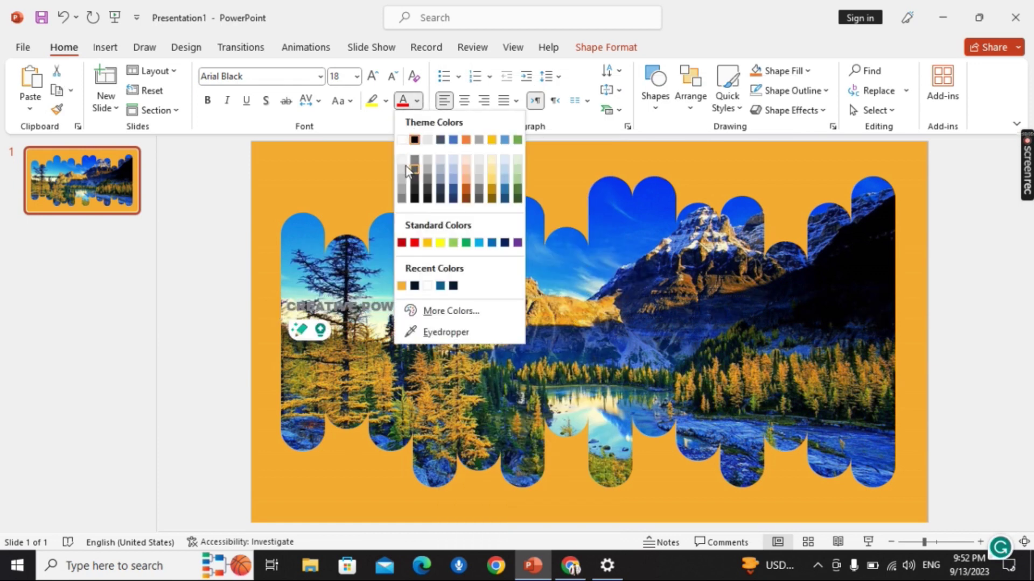
pyautogui.click(402, 140)
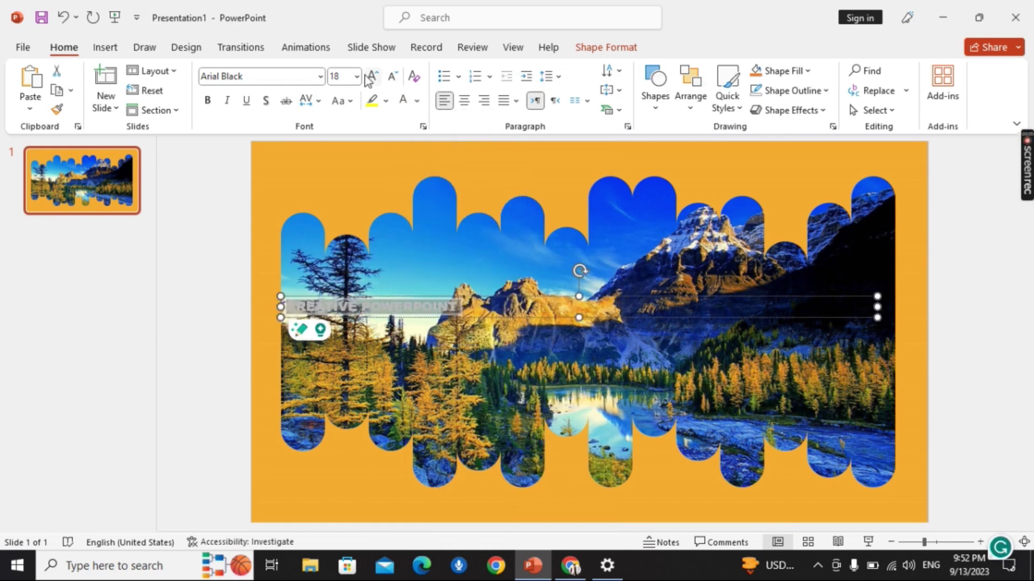
# Expand the title's character spacing by 25 pt
pyautogui.click(357, 77)
pyautogui.click(319, 100)
pyautogui.click(352, 226)
pyautogui.click(444, 198)
pyautogui.click(434, 228)
pyautogui.click(492, 199)
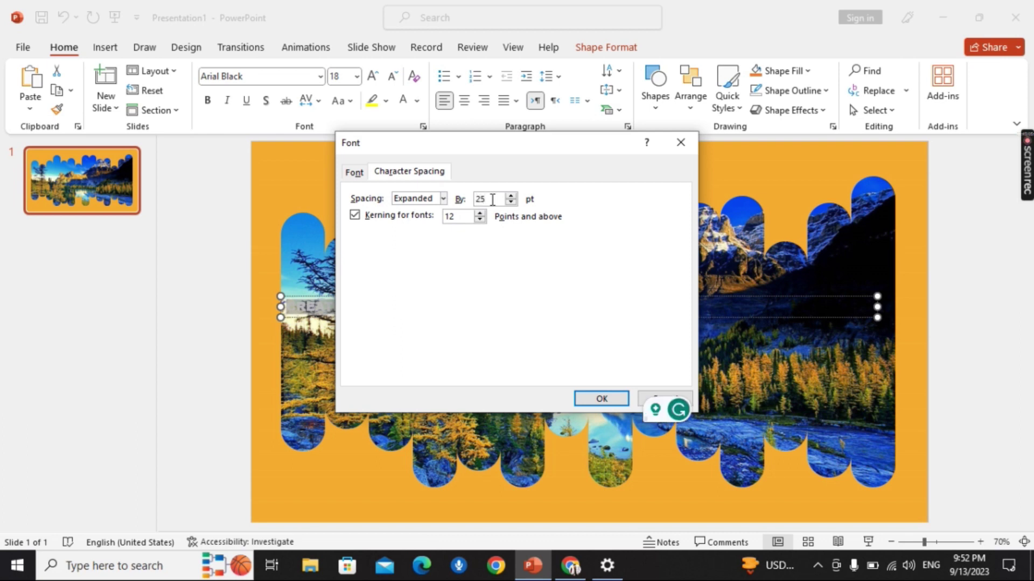
pyautogui.click(598, 399)
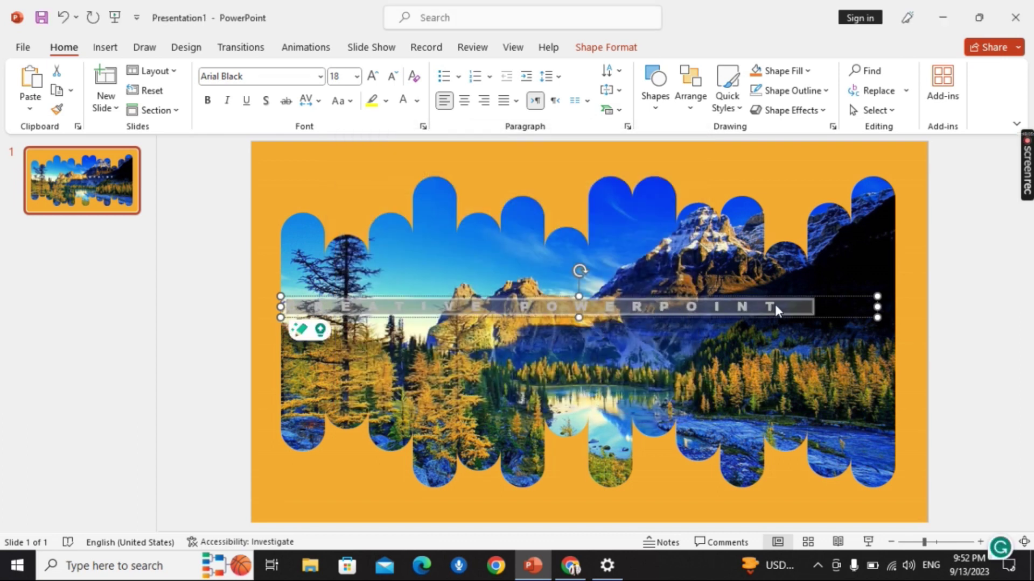
# Set the title to 28 pt, widen its box to fit one line, and move it down
pyautogui.click(356, 82)
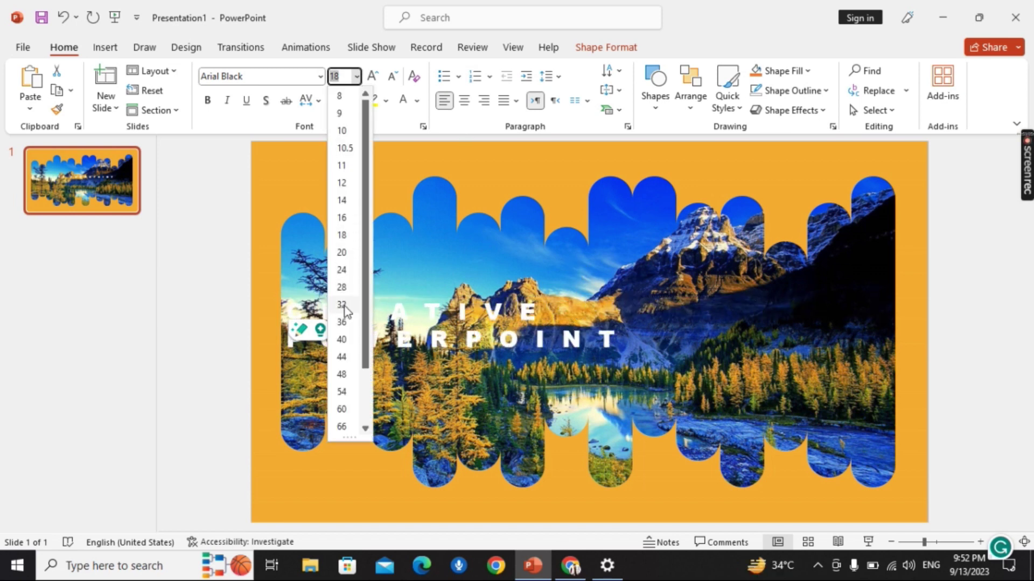
pyautogui.click(347, 288)
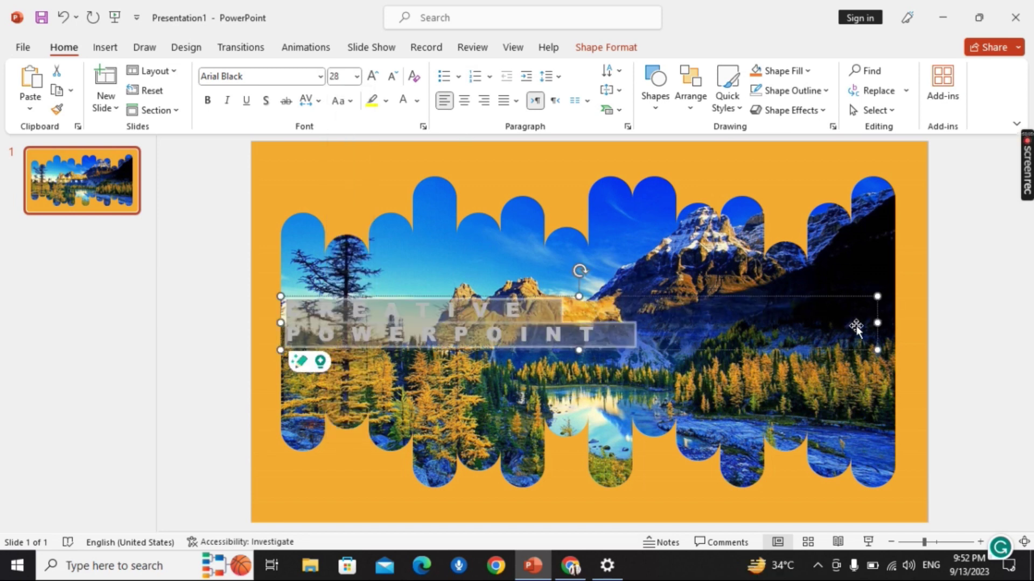
pyautogui.moveTo(280, 295); pyautogui.dragTo(894, 326)
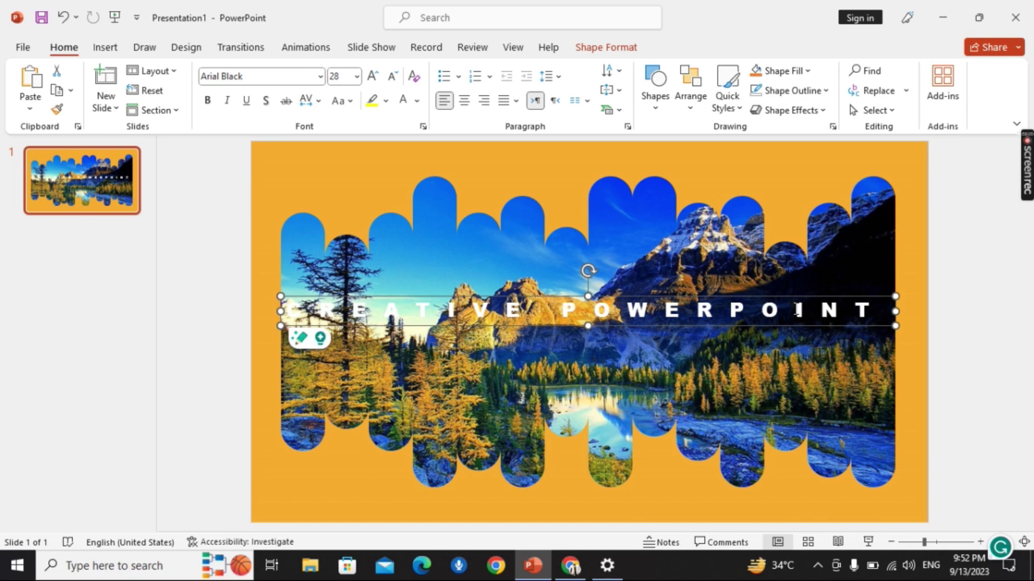
pyautogui.moveTo(782, 294)
pyautogui.mouseDown()
pyautogui.moveTo(793, 329)
pyautogui.moveTo(788, 257)
pyautogui.moveTo(793, 316)
pyautogui.mouseUp()
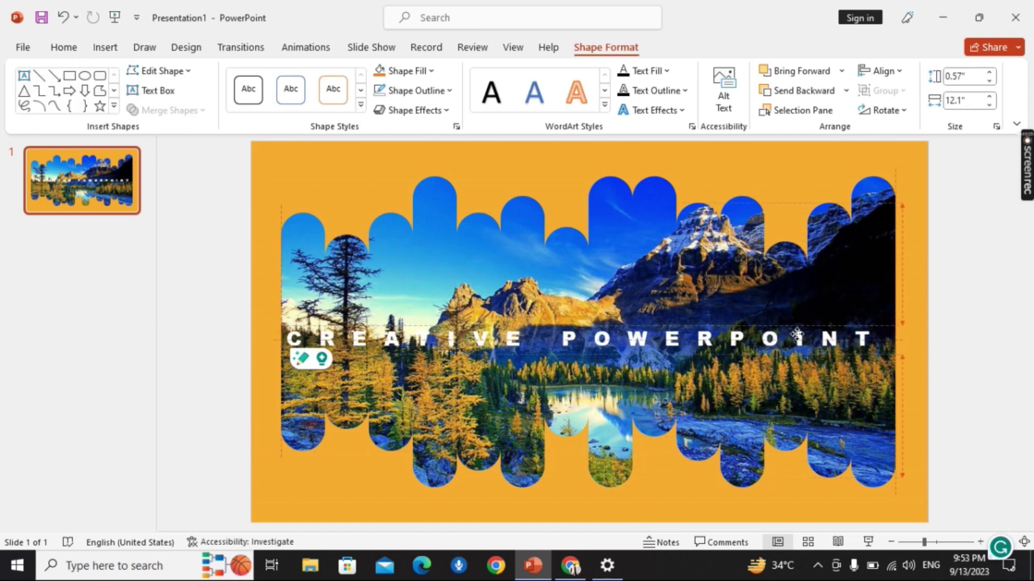
# Lower the title near the bottom of the lake photo and run the slide show with F5
pyautogui.moveTo(793, 316); pyautogui.dragTo(803, 383)
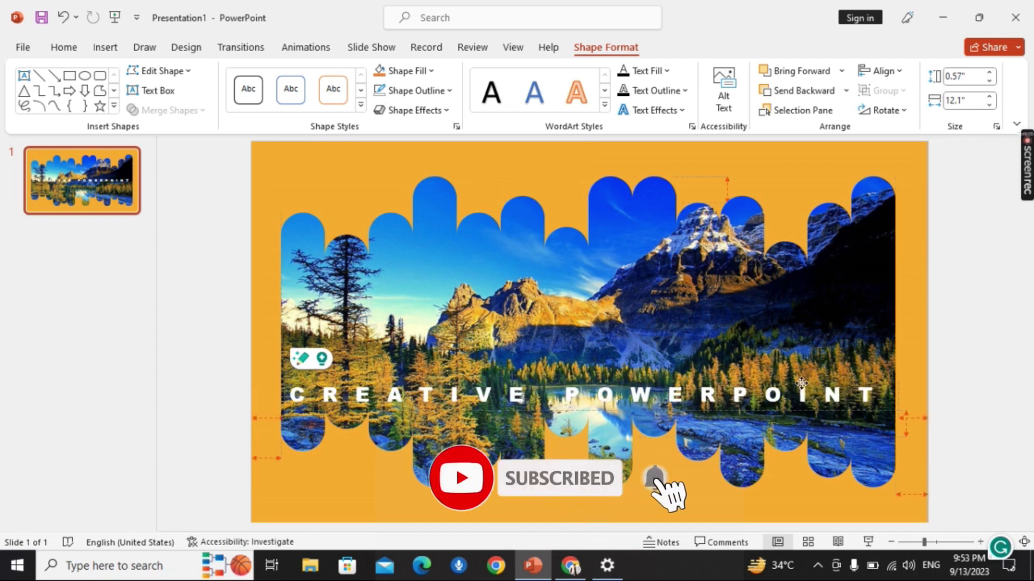
pyautogui.moveTo(804, 383); pyautogui.dragTo(803, 386)
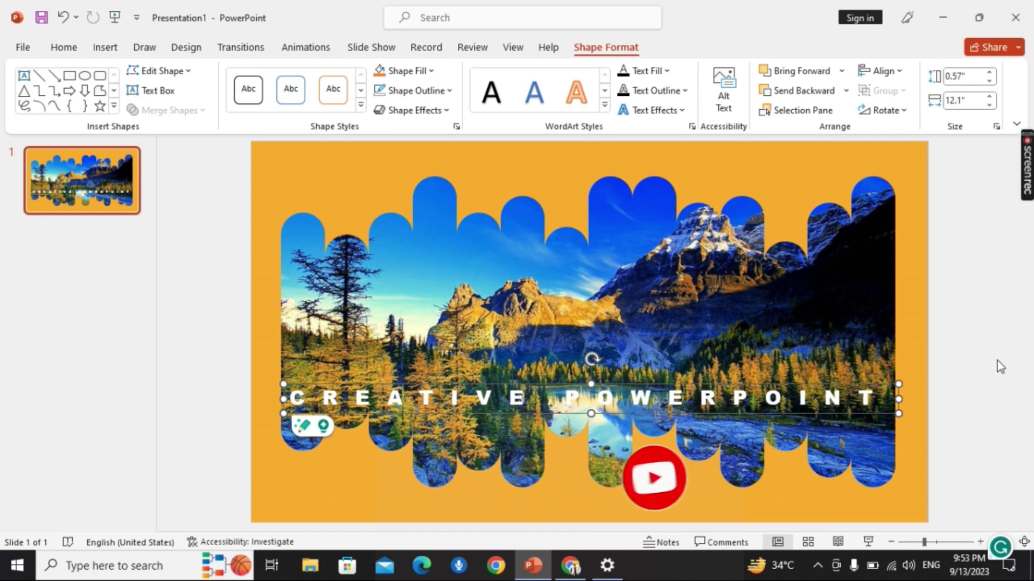
pyautogui.click(980, 351)
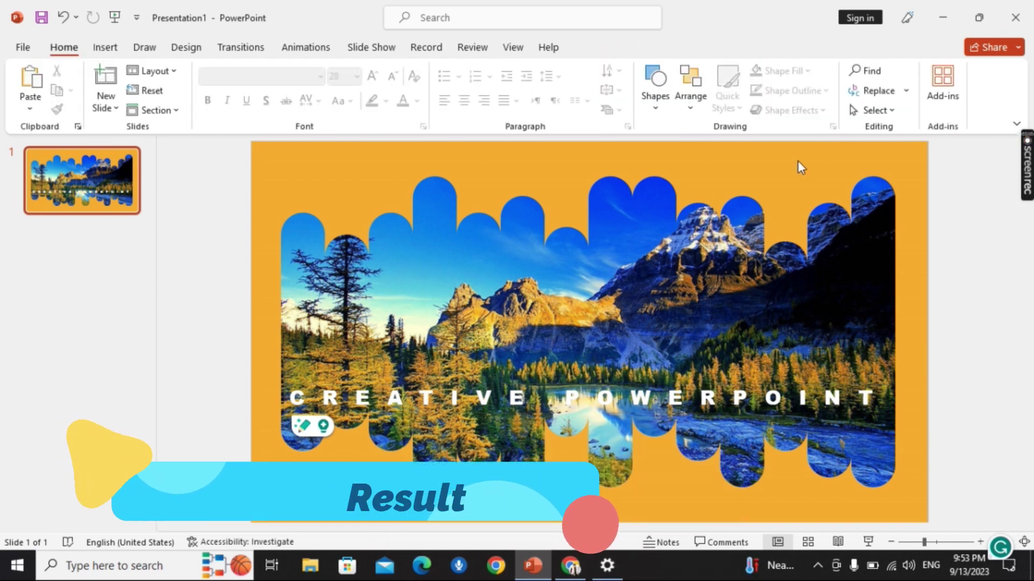
pyautogui.press('F5')
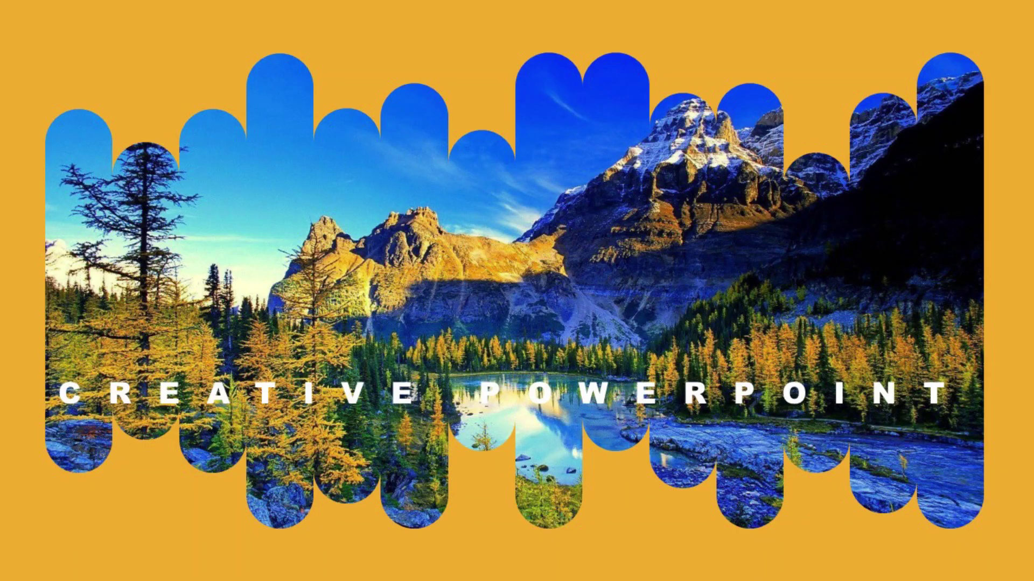